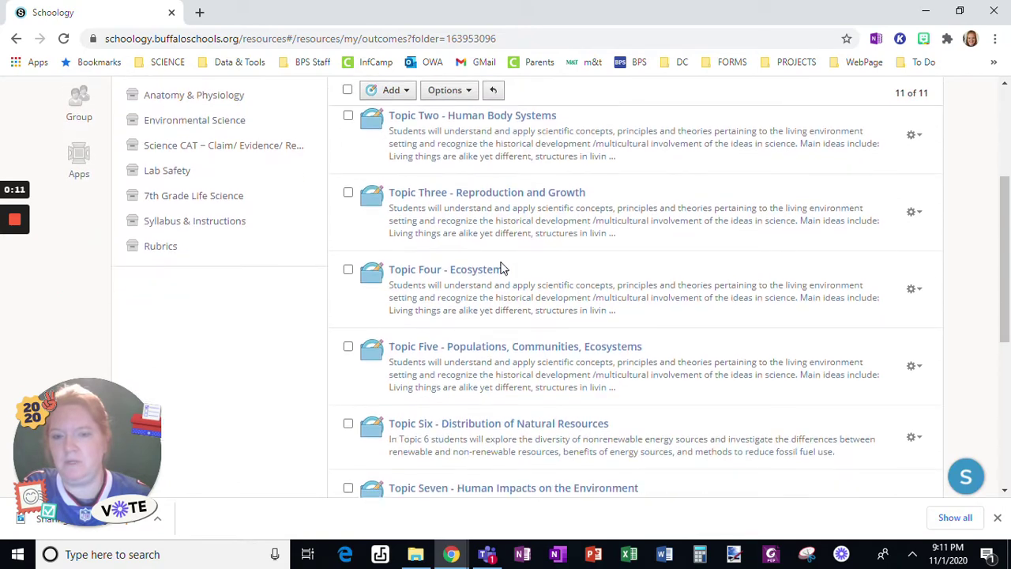
Return to the top-level Learning Objectives list, and open the SCIENCE GRADE 7 course for SCE7G 3 and SCE7G 4.
{"action": "scroll", "coordinate": [507, 327], "scroll_direction": "up", "scroll_amount": 5}
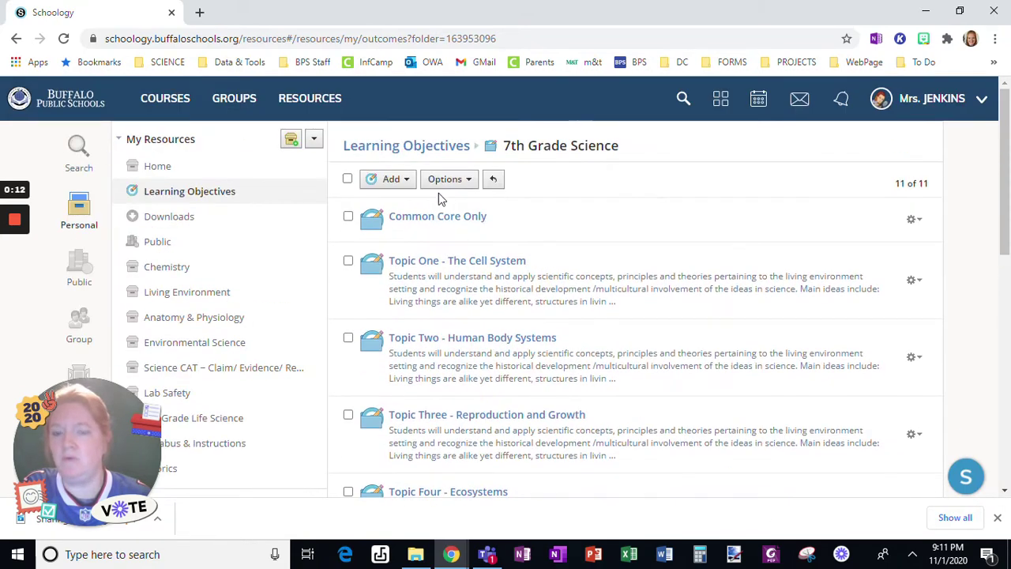
{"action": "left_click", "coordinate": [435, 147]}
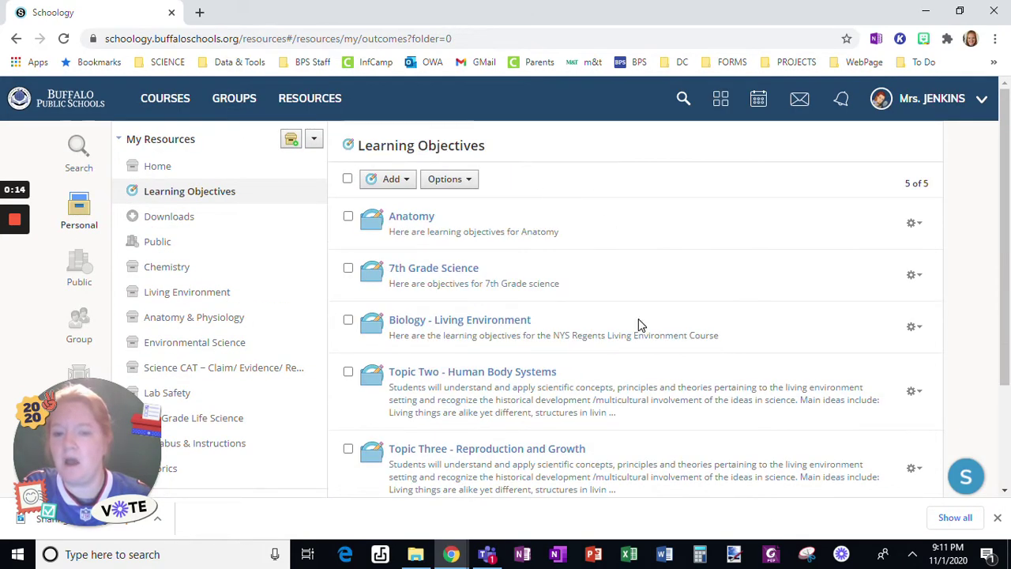
{"action": "left_click", "coordinate": [162, 100]}
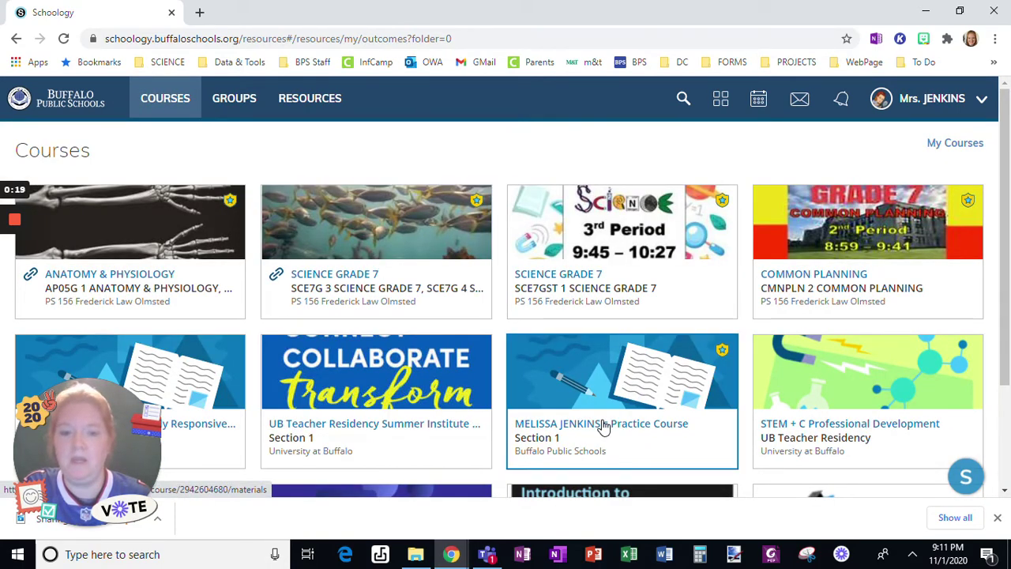
{"action": "left_click", "coordinate": [432, 314]}
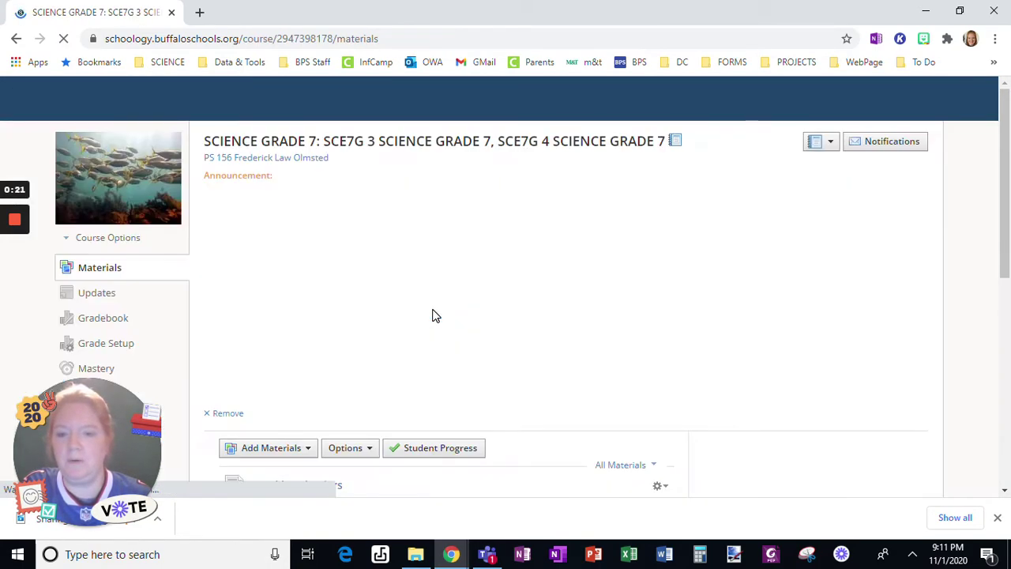
Start a new assignment in the course materials and open the selection of learning objectives for it.
{"action": "scroll", "coordinate": [406, 322], "scroll_direction": "down", "scroll_amount": 3}
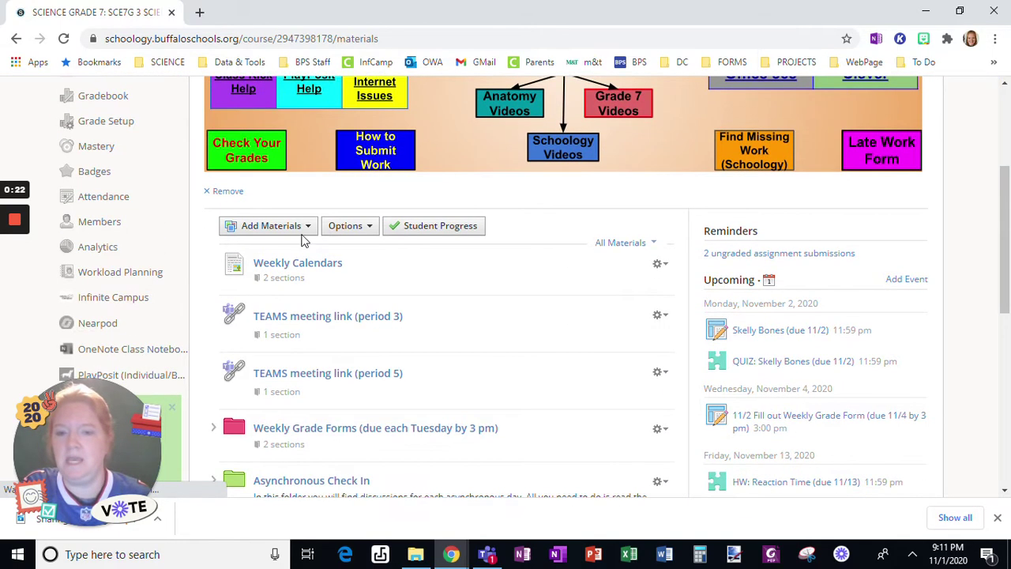
{"action": "left_click", "coordinate": [301, 229]}
{"action": "left_click", "coordinate": [277, 275]}
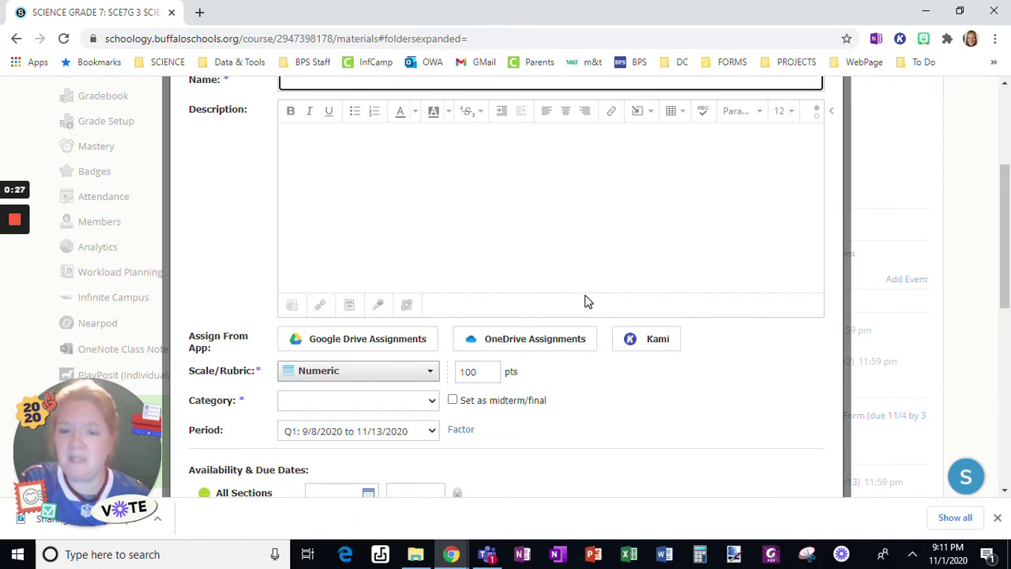
{"action": "scroll", "coordinate": [584, 300], "scroll_direction": "down", "scroll_amount": 3}
{"action": "left_click", "coordinate": [309, 348]}
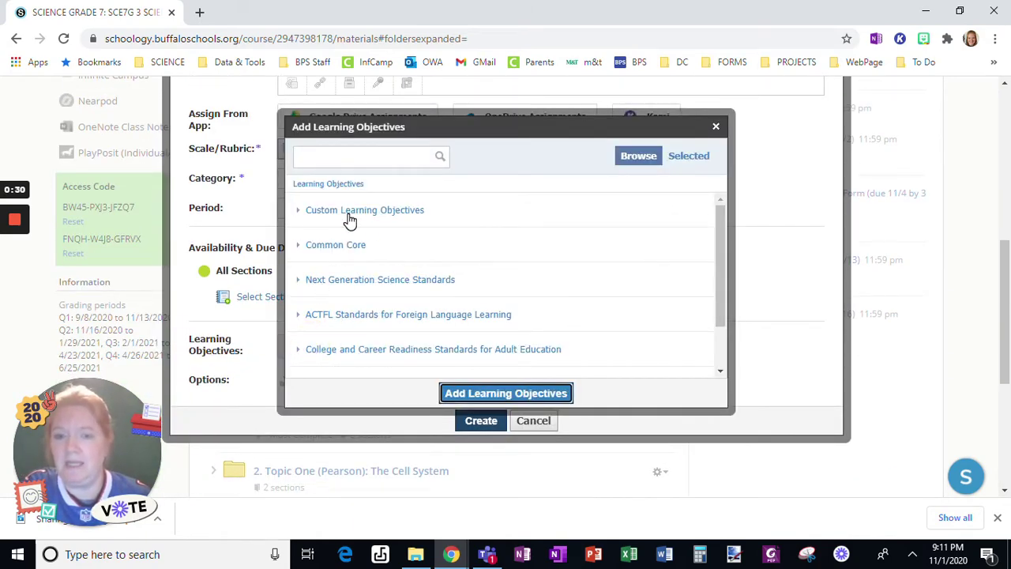
Browse the personal custom learning objectives to the 7th Grade Science folder "Topic One - The Cell System".
{"action": "left_click", "coordinate": [350, 212]}
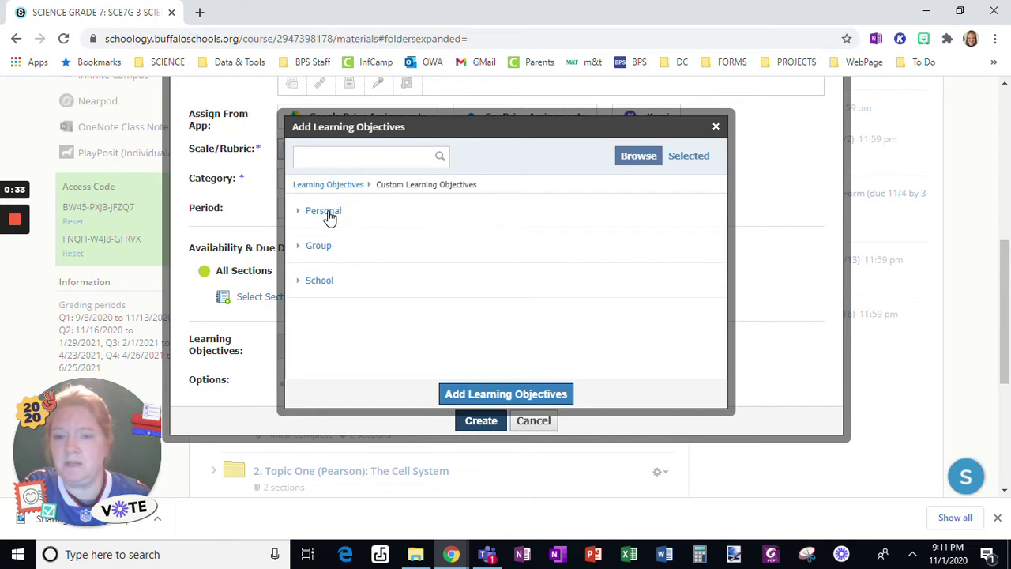
{"action": "left_click", "coordinate": [325, 213]}
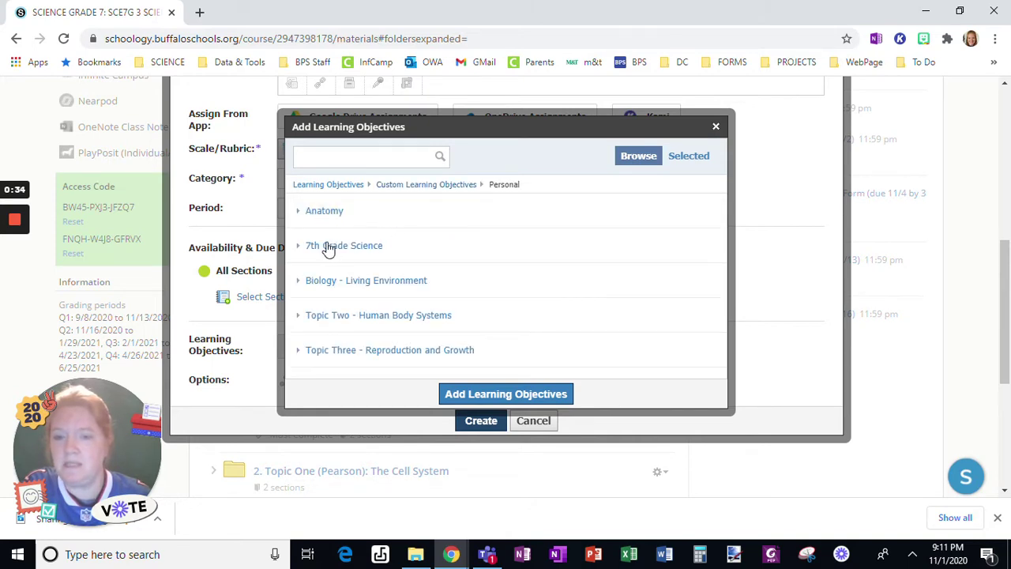
{"action": "left_click", "coordinate": [318, 246]}
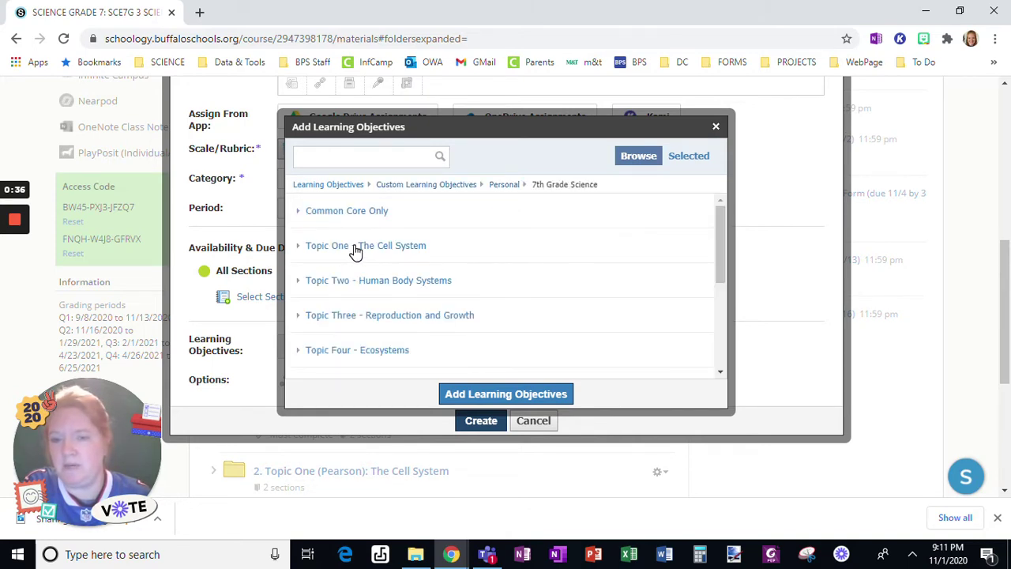
{"action": "left_click", "coordinate": [359, 250]}
Select the Topic One objectives MS-LS1-3, CCSS.ELA-Literacy.RST.6-8.5 and MS-LS2-3 for the assignment.
{"action": "scroll", "coordinate": [582, 282], "scroll_direction": "down", "scroll_amount": 2}
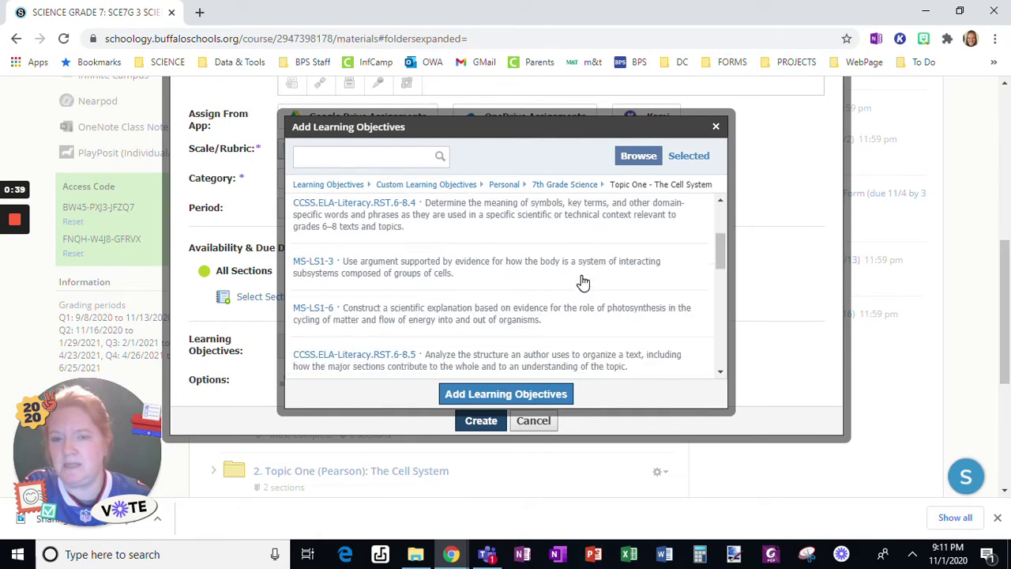
{"action": "left_click", "coordinate": [582, 282]}
{"action": "scroll", "coordinate": [593, 289], "scroll_direction": "down", "scroll_amount": 1}
{"action": "left_click", "coordinate": [593, 289]}
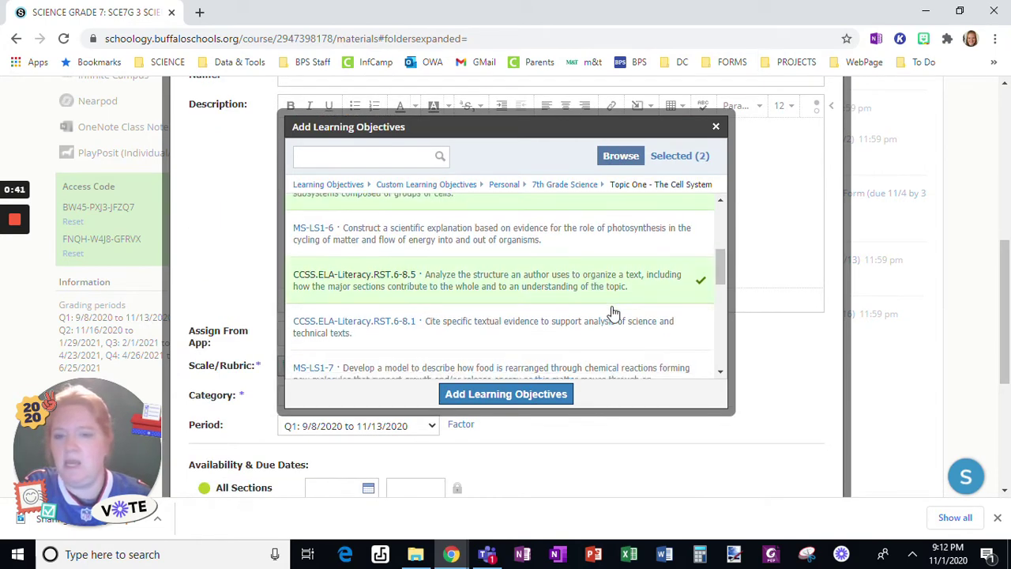
{"action": "scroll", "coordinate": [600, 289], "scroll_direction": "down", "scroll_amount": 3}
{"action": "left_click", "coordinate": [600, 289]}
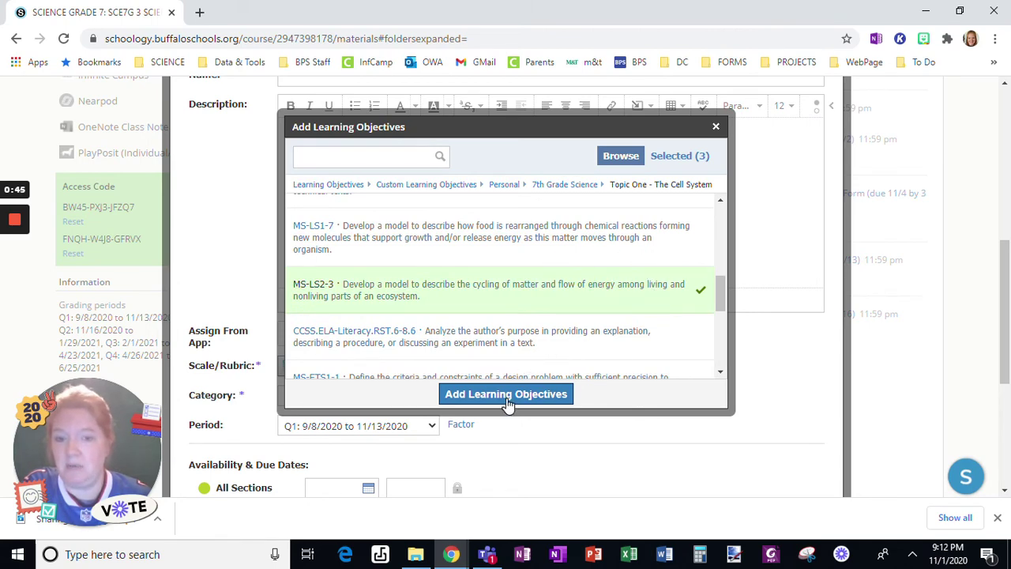
Close the learning objectives selection without adding them and cancel the new assignment.
{"action": "left_click", "coordinate": [715, 126]}
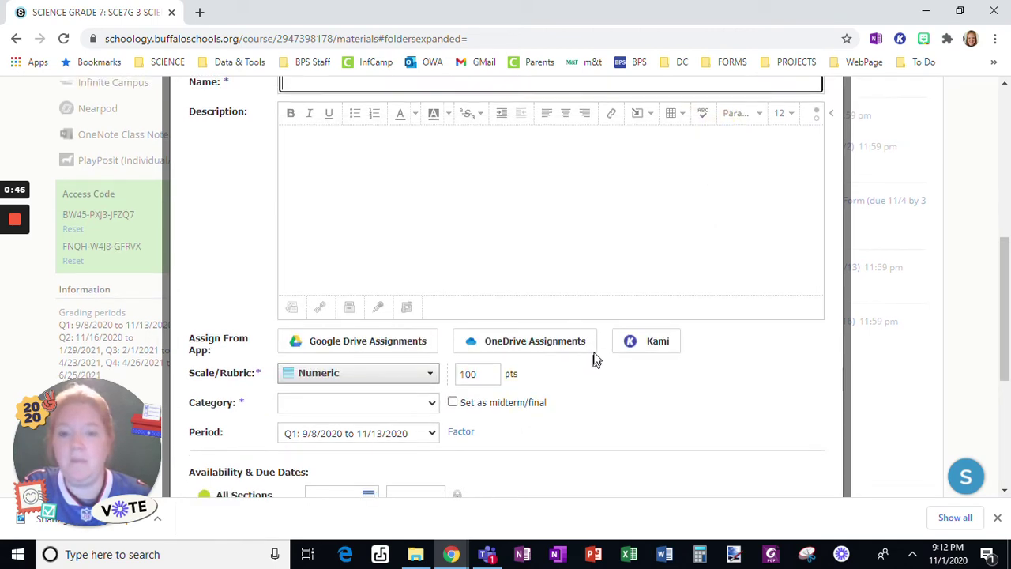
{"action": "scroll", "coordinate": [524, 406], "scroll_direction": "down", "scroll_amount": 4}
{"action": "left_click", "coordinate": [534, 375]}
Start a new assessment in the course materials and name it "Test assignment #1".
{"action": "scroll", "coordinate": [603, 393], "scroll_direction": "up", "scroll_amount": 10}
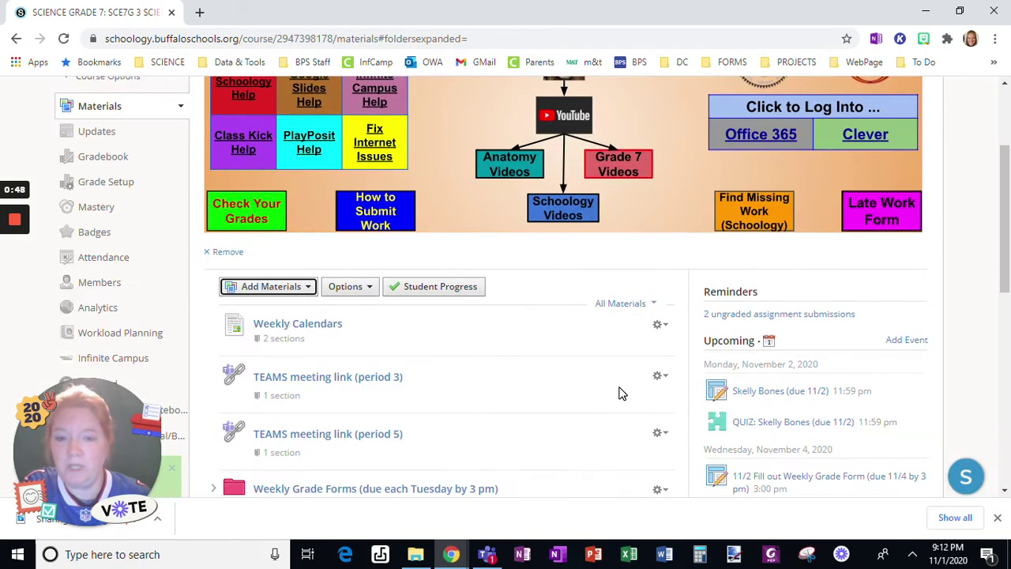
{"action": "scroll", "coordinate": [529, 352], "scroll_direction": "up", "scroll_amount": 3}
{"action": "scroll", "coordinate": [260, 268], "scroll_direction": "down", "scroll_amount": 3}
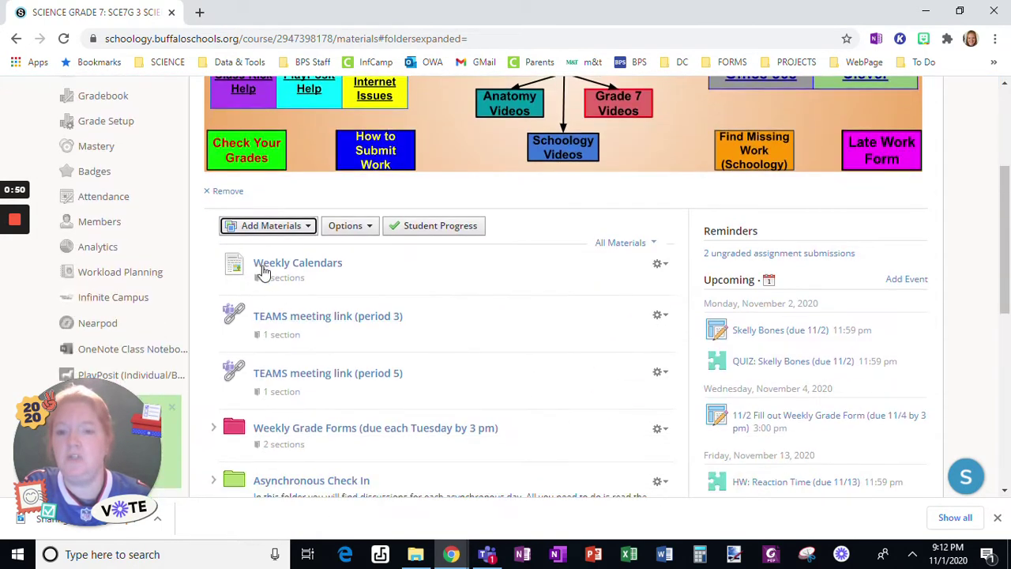
{"action": "left_click", "coordinate": [253, 230]}
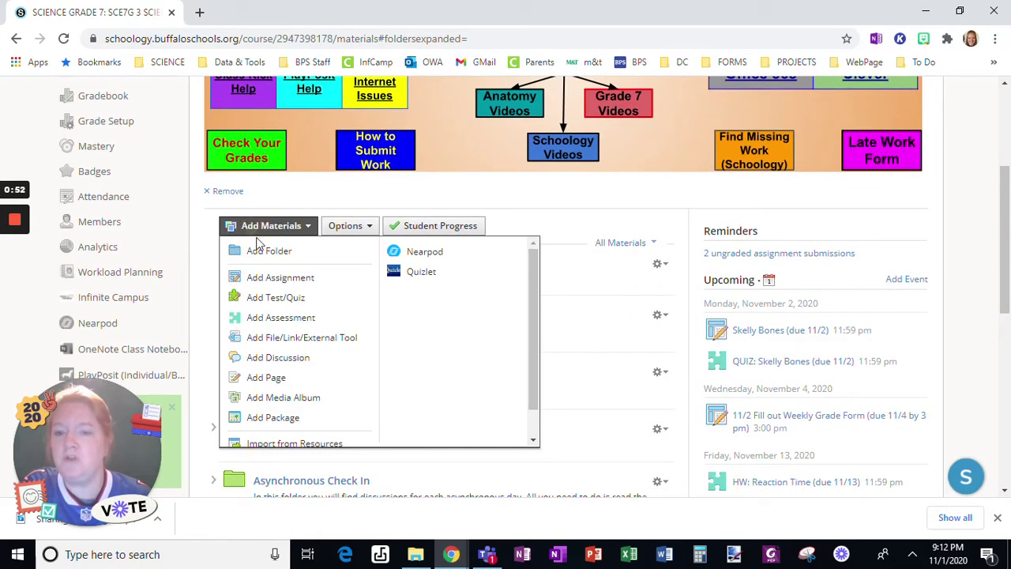
{"action": "left_click", "coordinate": [283, 317]}
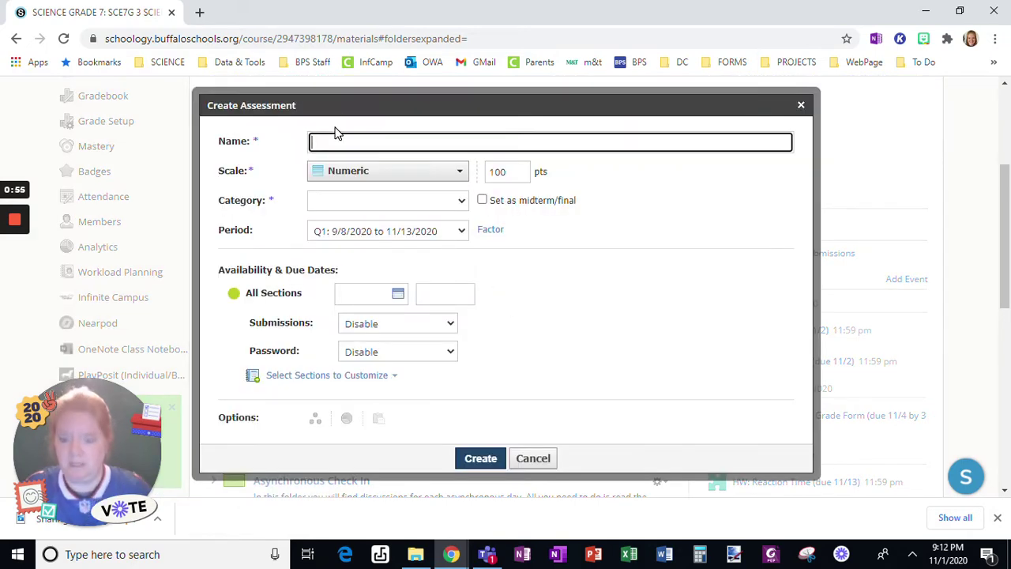
{"action": "type", "text": "tsst assignment #1"}
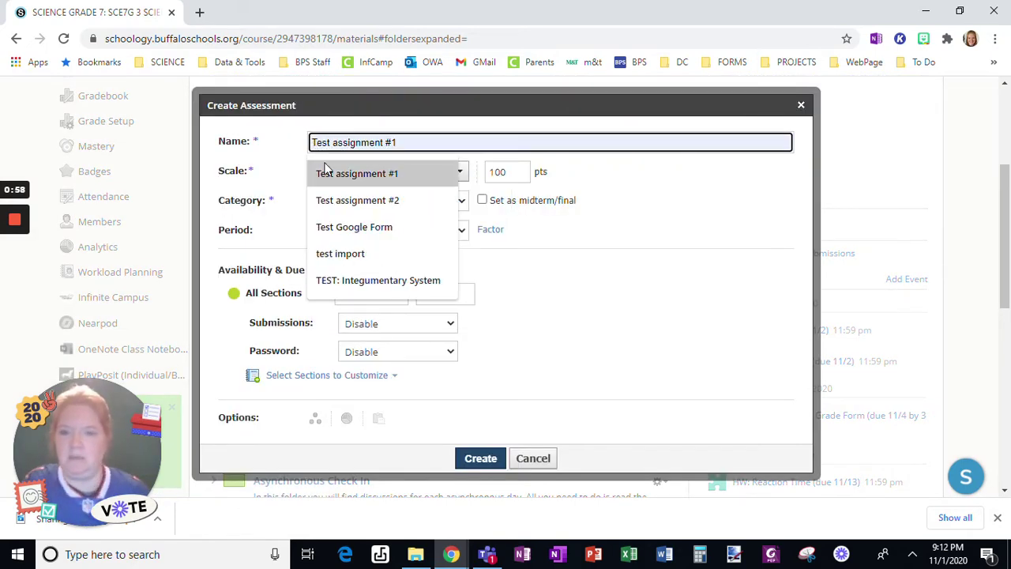
{"action": "left_click", "coordinate": [324, 172]}
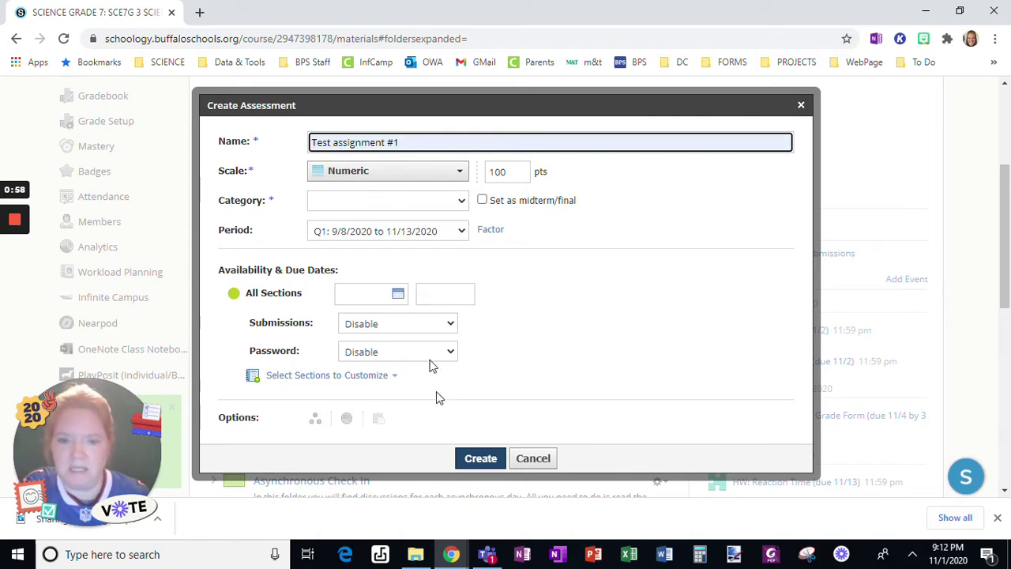
Set the assessment's category to Assessments & Projects and create it.
{"action": "left_click", "coordinate": [487, 459]}
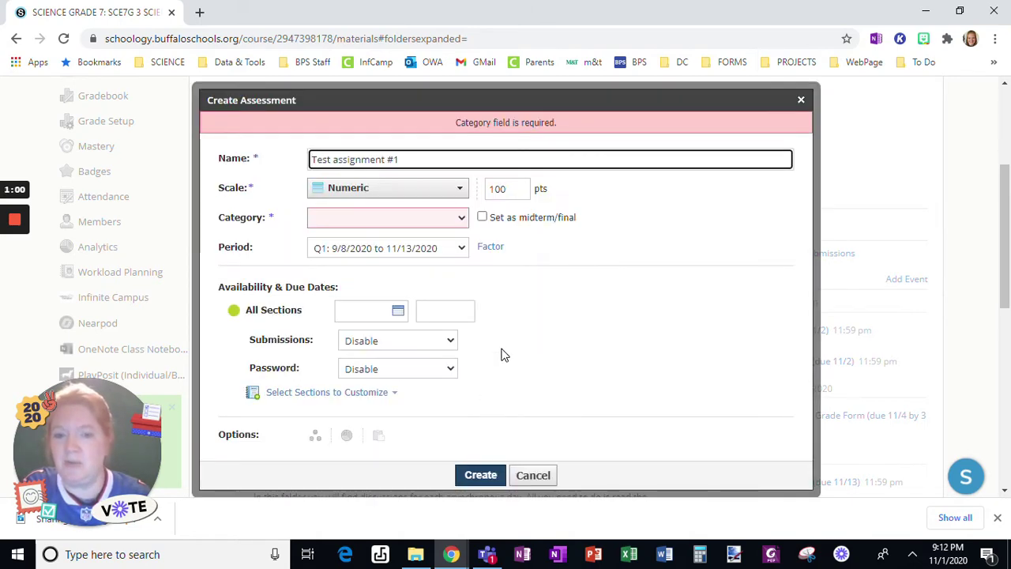
{"action": "left_click", "coordinate": [359, 224]}
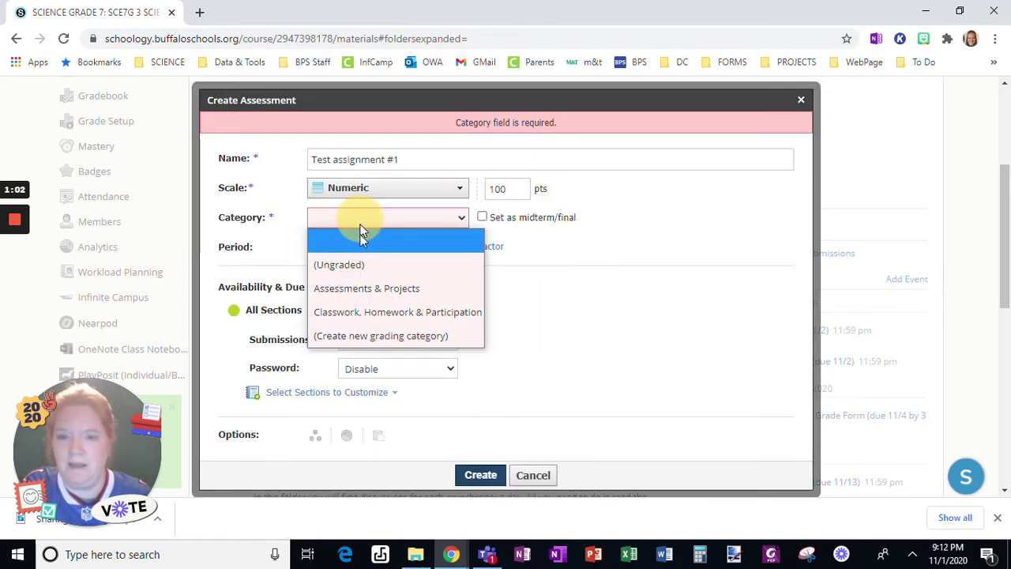
{"action": "left_click", "coordinate": [361, 287]}
{"action": "left_click", "coordinate": [481, 476]}
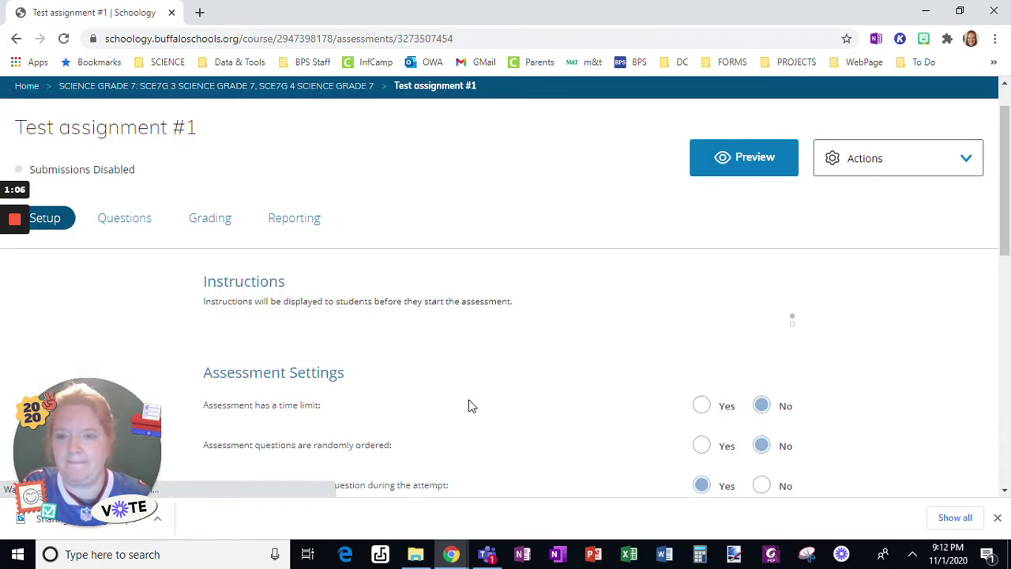
Add a multiple choice question to the questions of the assessment.
{"action": "left_click", "coordinate": [118, 218]}
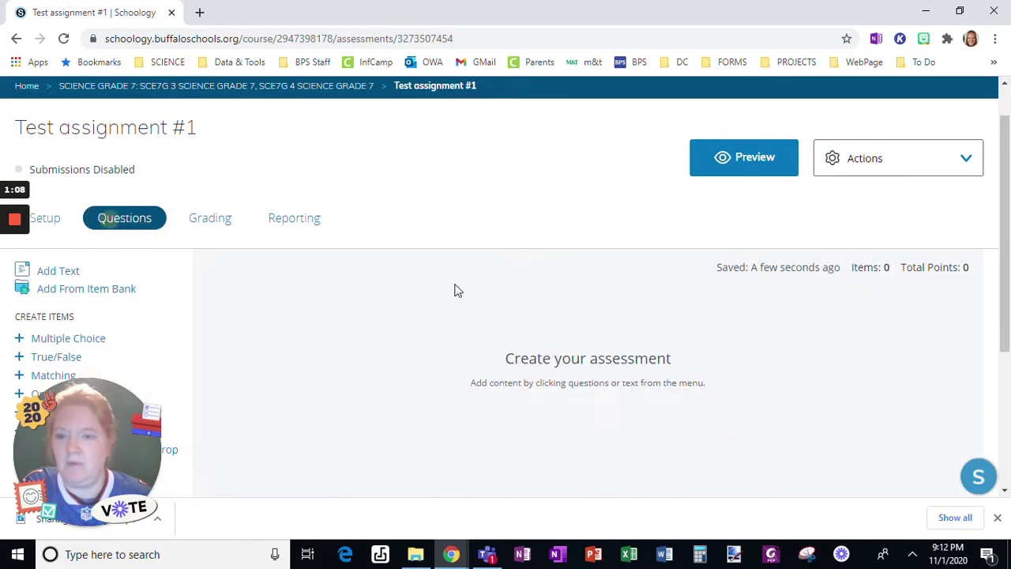
{"action": "scroll", "coordinate": [216, 245], "scroll_direction": "down", "scroll_amount": 3}
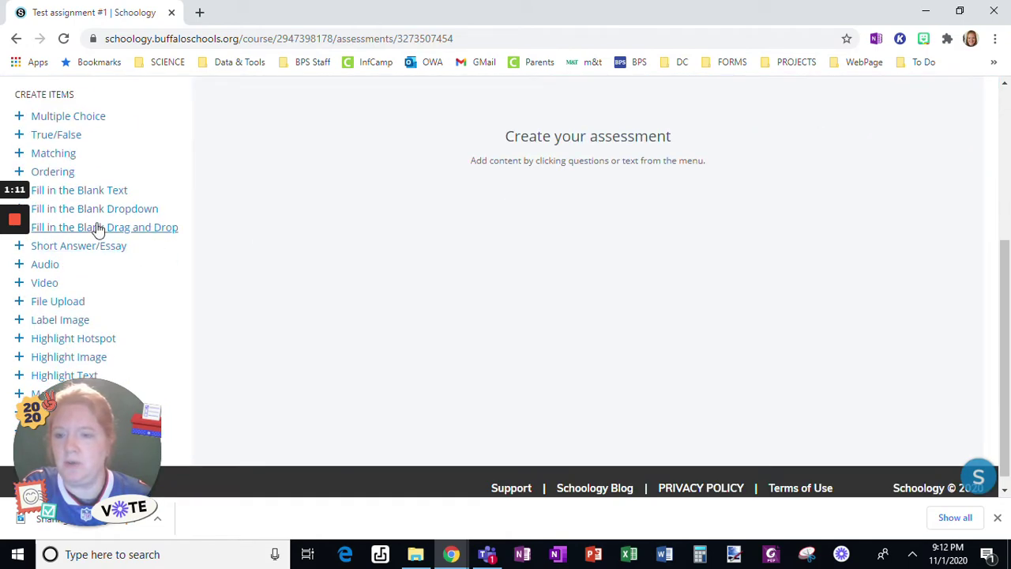
{"action": "left_click", "coordinate": [53, 117]}
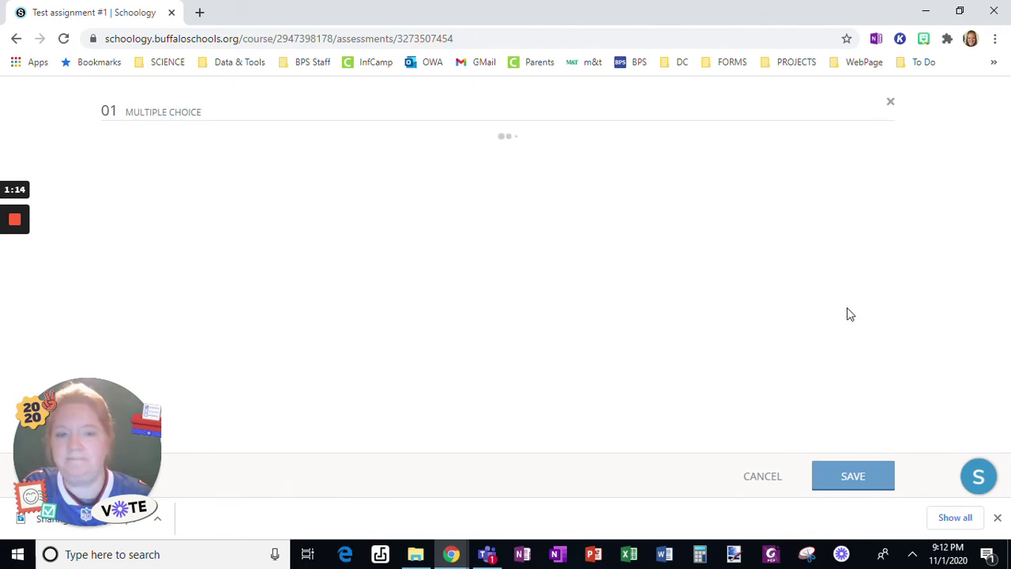
Open the question's learning objectives alignment and browse the personal custom objectives to 7th Grade Science, "Topic Two - Human Body Systems".
{"action": "scroll", "coordinate": [801, 300], "scroll_direction": "down", "scroll_amount": 6}
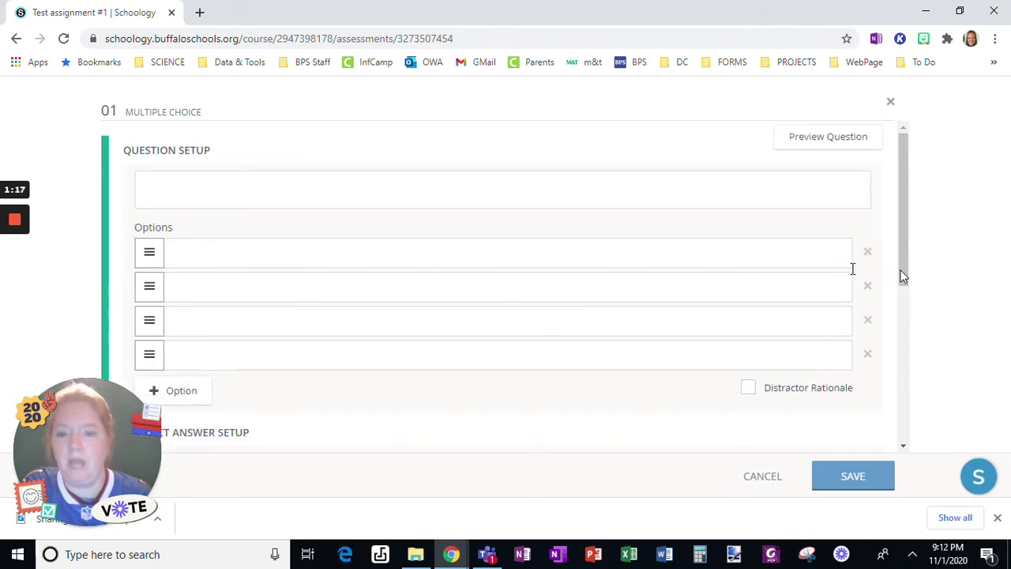
{"action": "scroll", "coordinate": [419, 359], "scroll_direction": "down", "scroll_amount": 2}
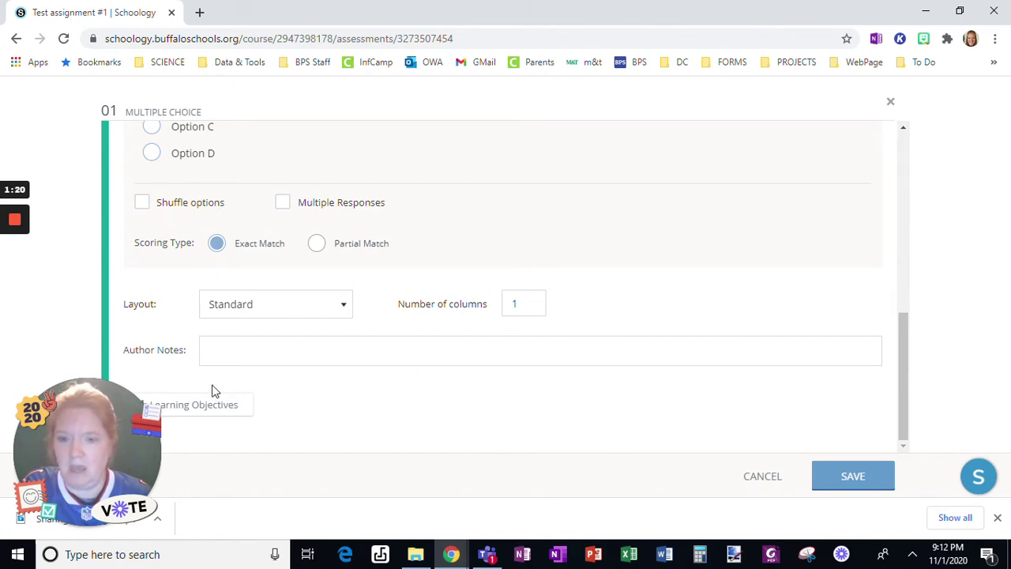
{"action": "left_click", "coordinate": [205, 411]}
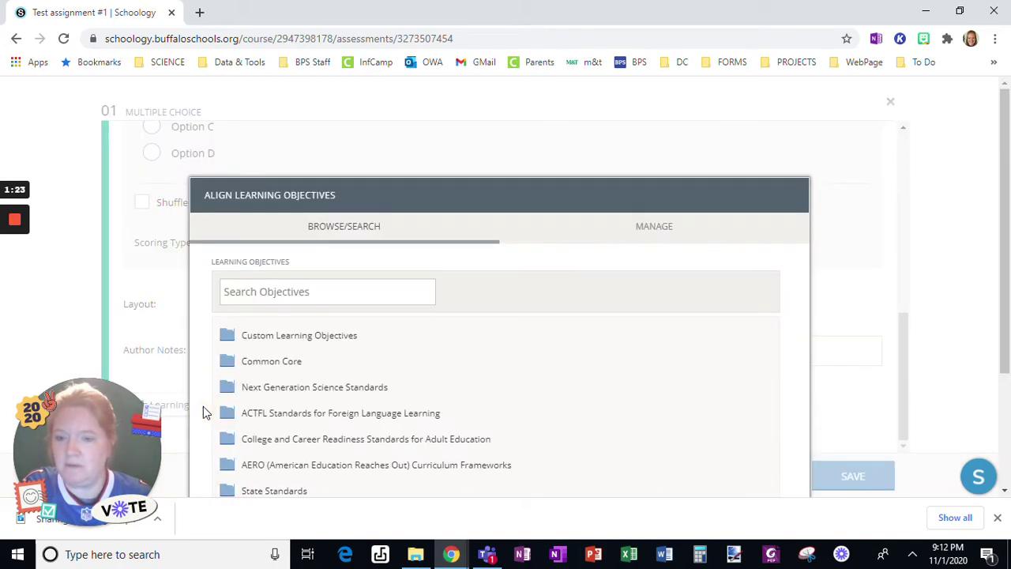
{"action": "left_click", "coordinate": [320, 336]}
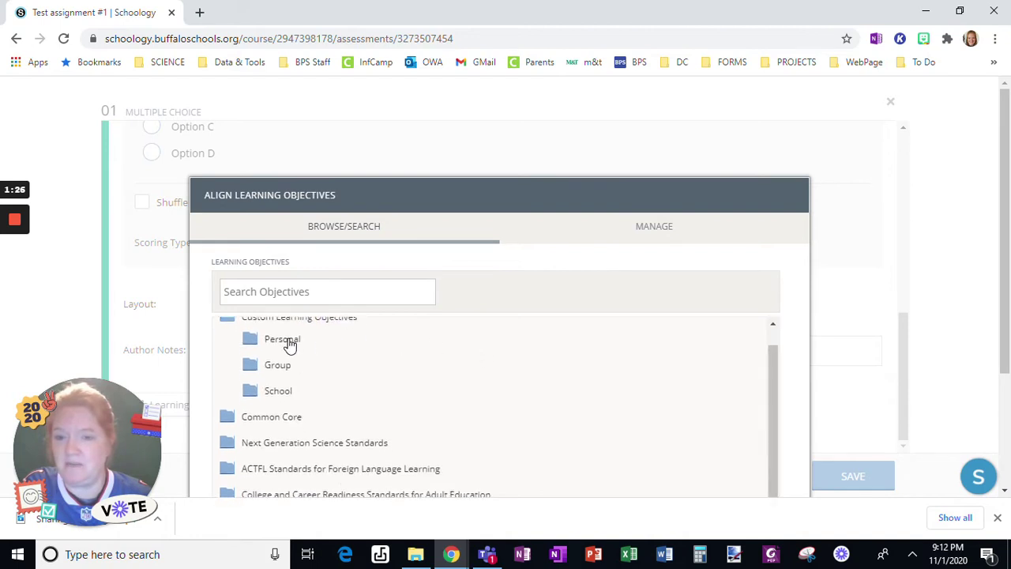
{"action": "left_click", "coordinate": [289, 341]}
{"action": "scroll", "coordinate": [419, 354], "scroll_direction": "down", "scroll_amount": 2}
{"action": "scroll", "coordinate": [387, 361], "scroll_direction": "up", "scroll_amount": 2}
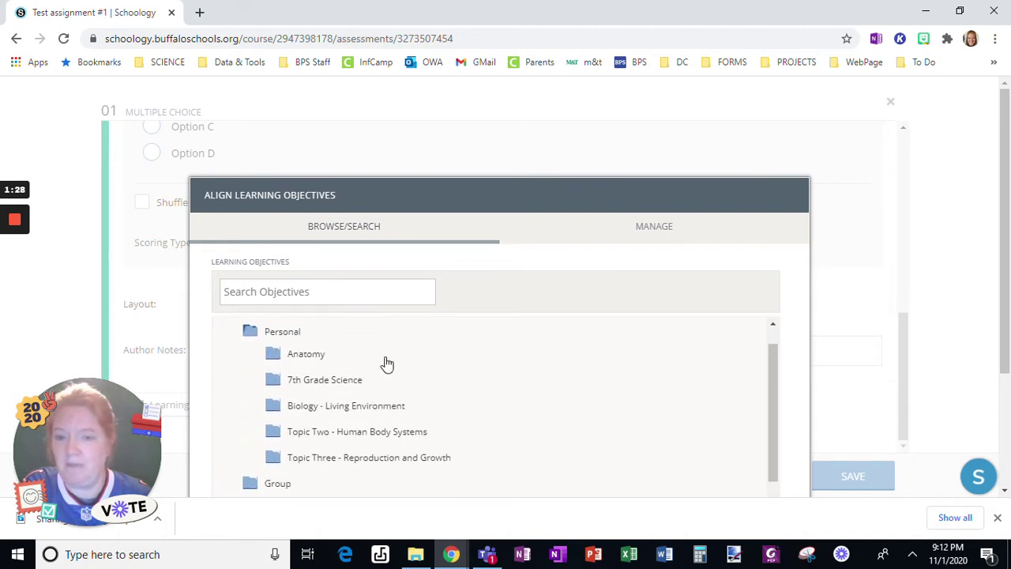
{"action": "left_click", "coordinate": [325, 387]}
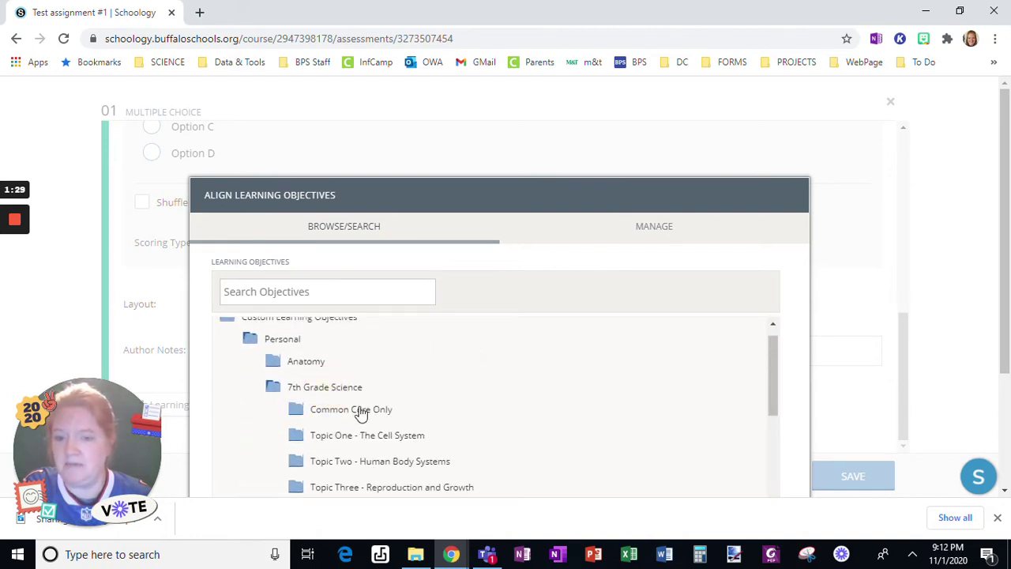
{"action": "left_click", "coordinate": [363, 465]}
Select the Topic Two objectives MS-LS1-3, CCSS.ELA-Literacy.RST.6-8.3, MS-LS1-8 and CCSS.ELA-Literacy.RST.6-8.4 for the question.
{"action": "left_click_drag", "start_coordinate": [777, 356], "coordinate": [768, 385]}
{"action": "left_click", "coordinate": [609, 361]}
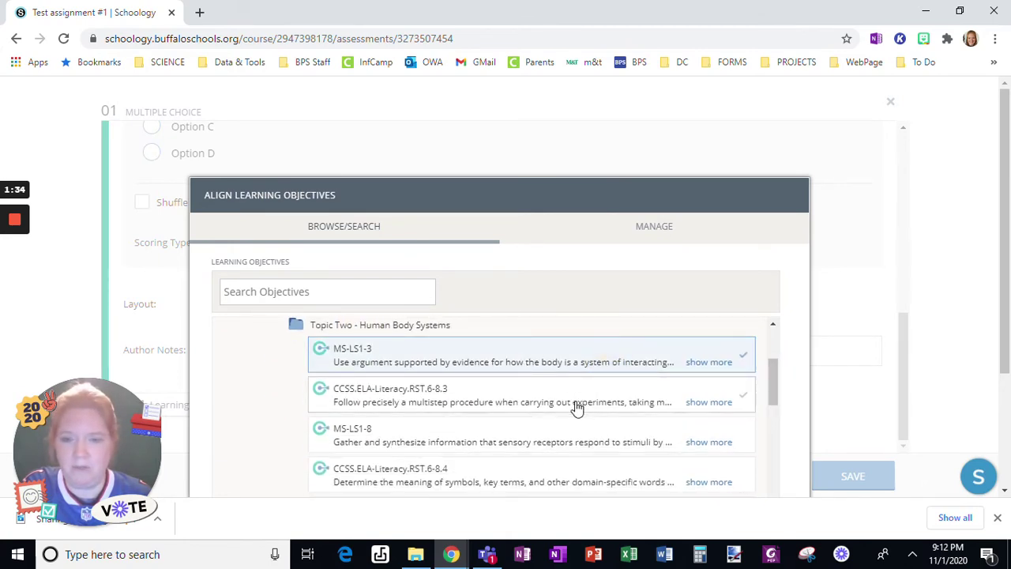
{"action": "left_click", "coordinate": [574, 404]}
{"action": "left_click", "coordinate": [564, 435]}
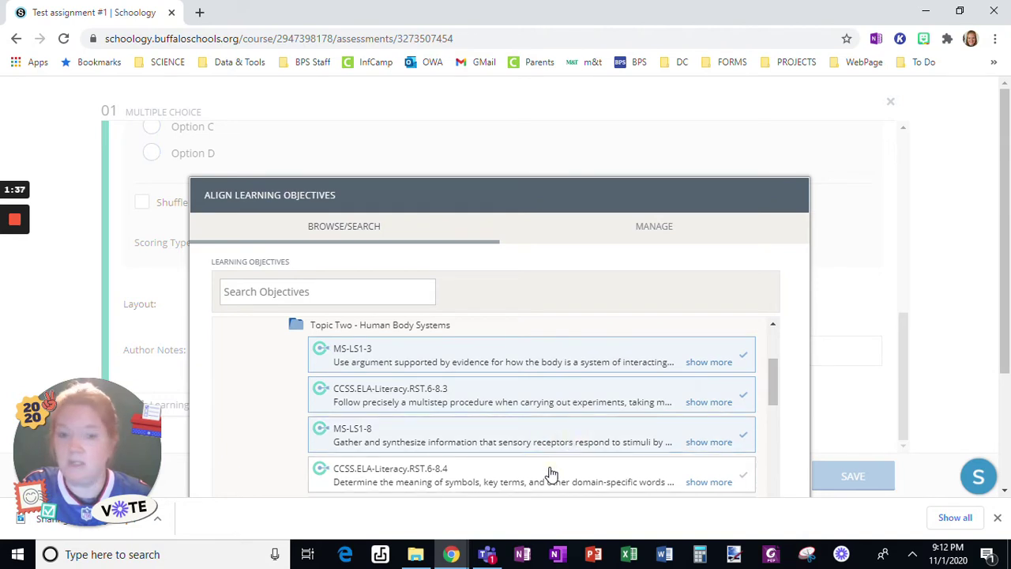
{"action": "left_click", "coordinate": [549, 474]}
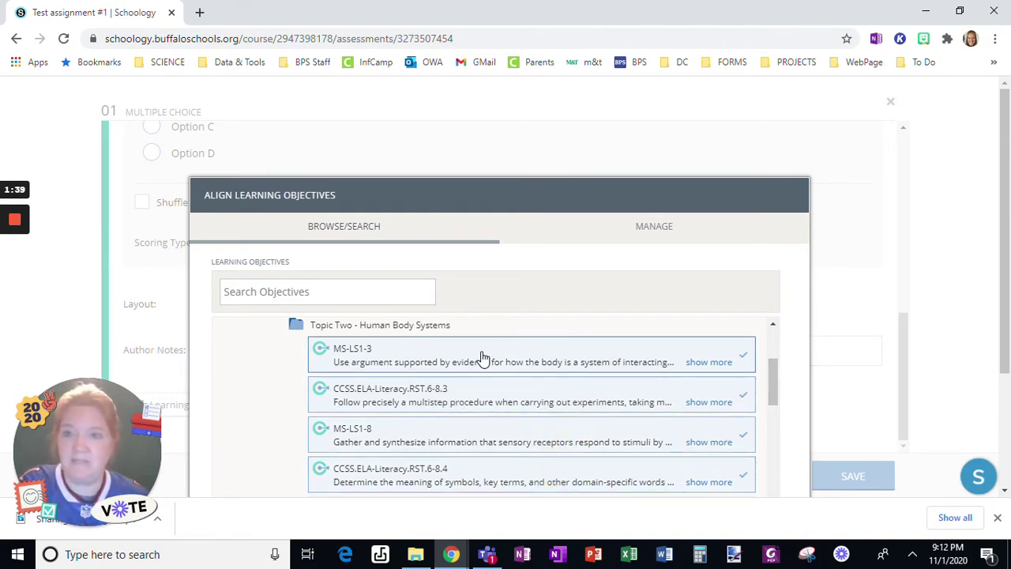
Cancel the learning objectives alignment and discard the new multiple choice question.
{"action": "scroll", "coordinate": [861, 283], "scroll_direction": "down", "scroll_amount": 2}
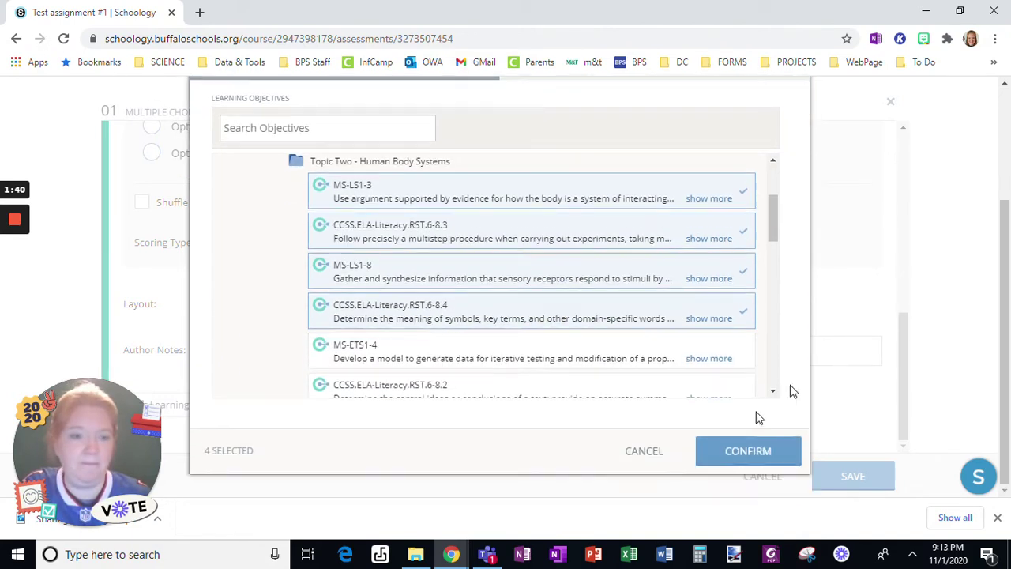
{"action": "left_click", "coordinate": [664, 451]}
{"action": "left_click", "coordinate": [752, 479]}
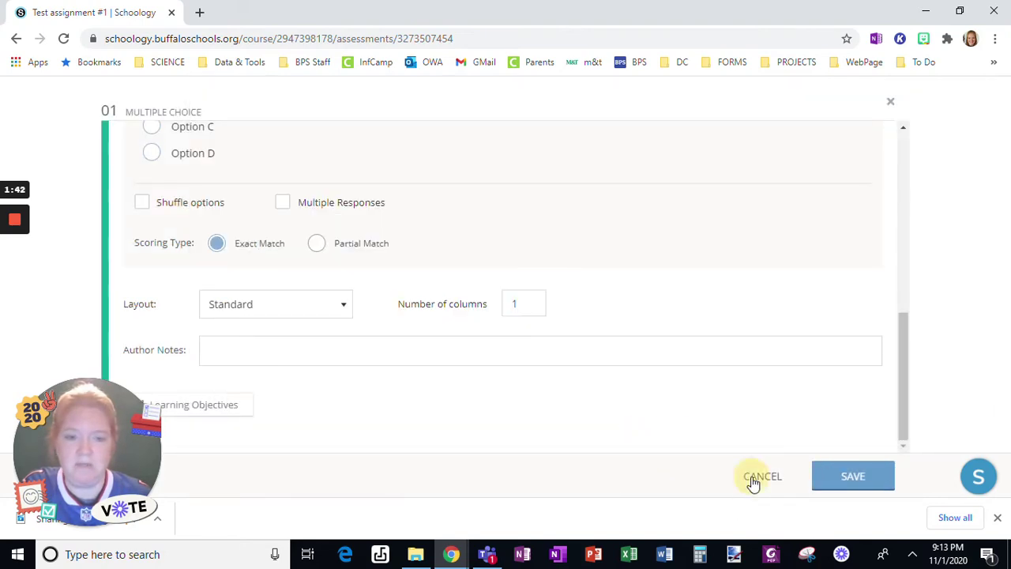
Leave the assessment, go to the teacher's Practice Course from the course list, and open its Grade Setup.
{"action": "scroll", "coordinate": [179, 127], "scroll_direction": "up", "scroll_amount": 2}
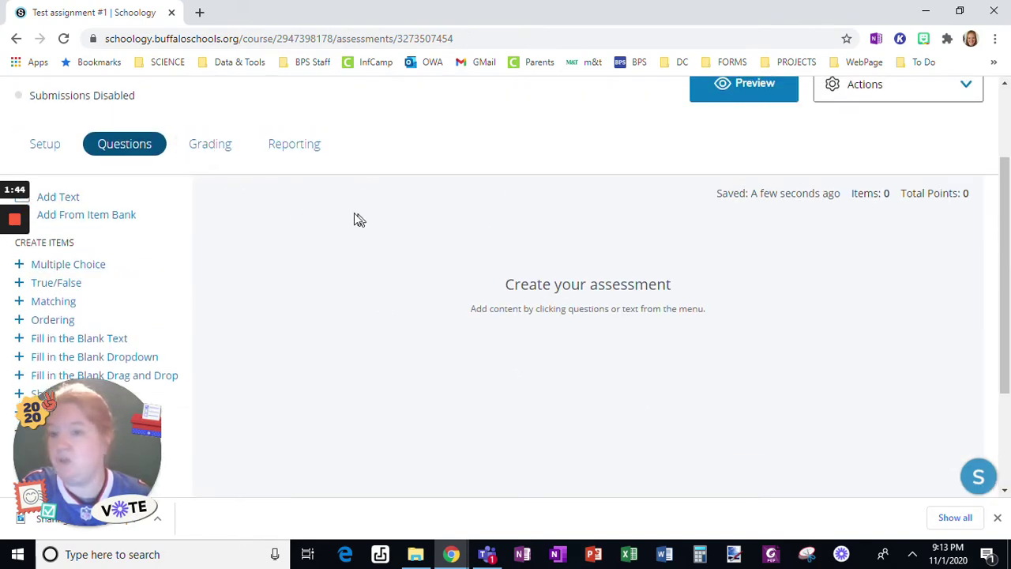
{"action": "scroll", "coordinate": [355, 218], "scroll_direction": "up", "scroll_amount": 2}
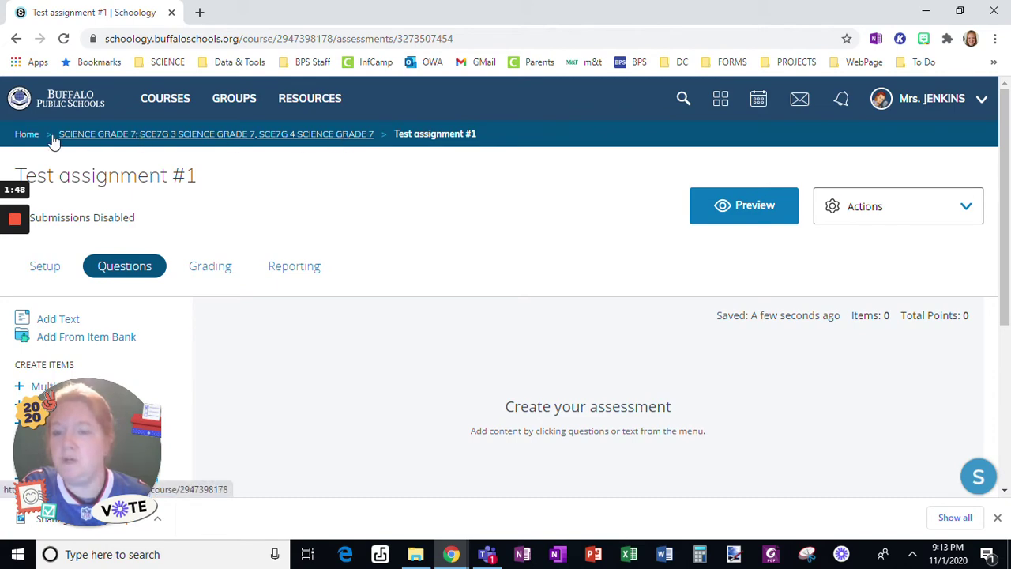
{"action": "left_click", "coordinate": [27, 134]}
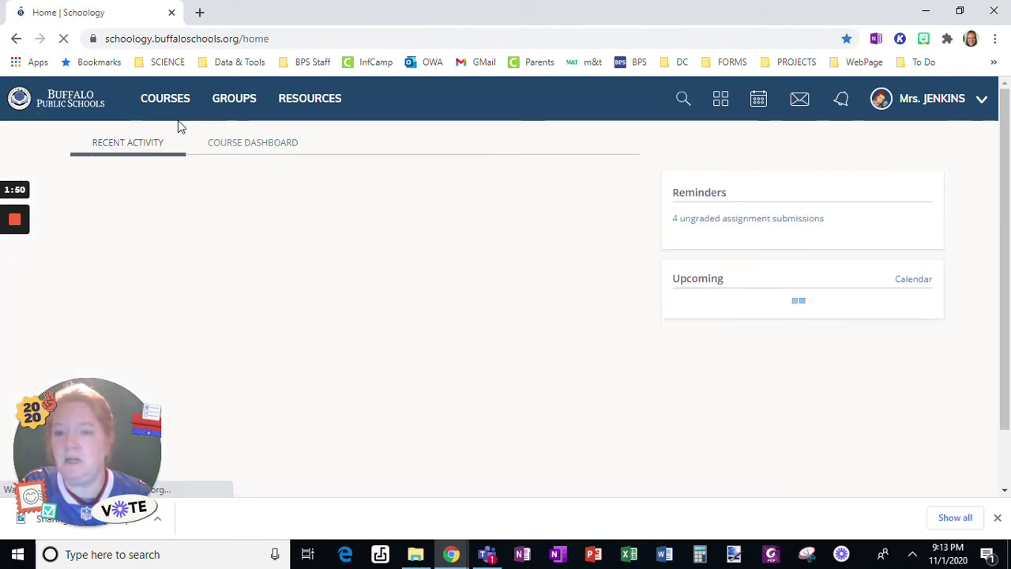
{"action": "left_click", "coordinate": [181, 104]}
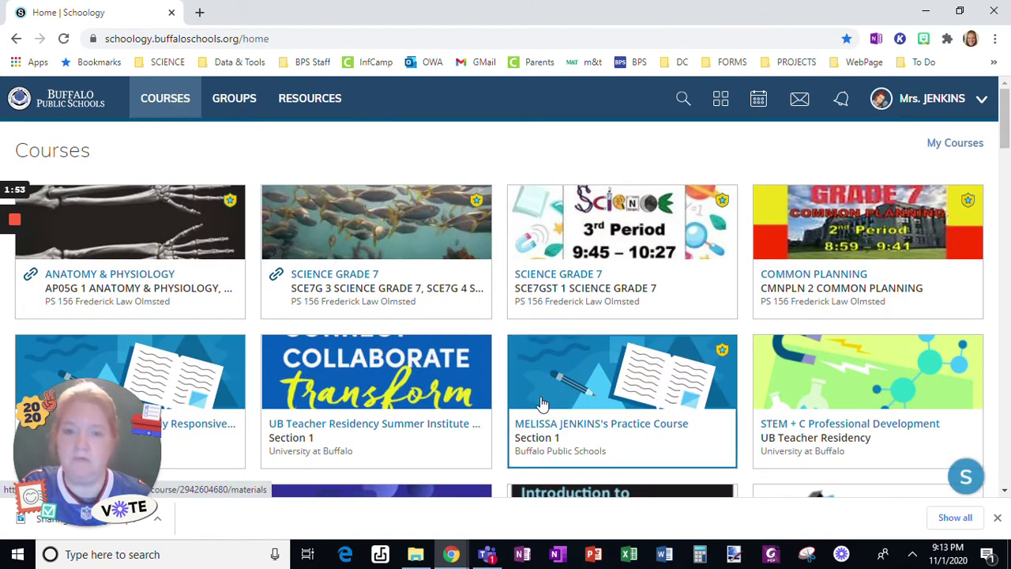
{"action": "left_click", "coordinate": [542, 404]}
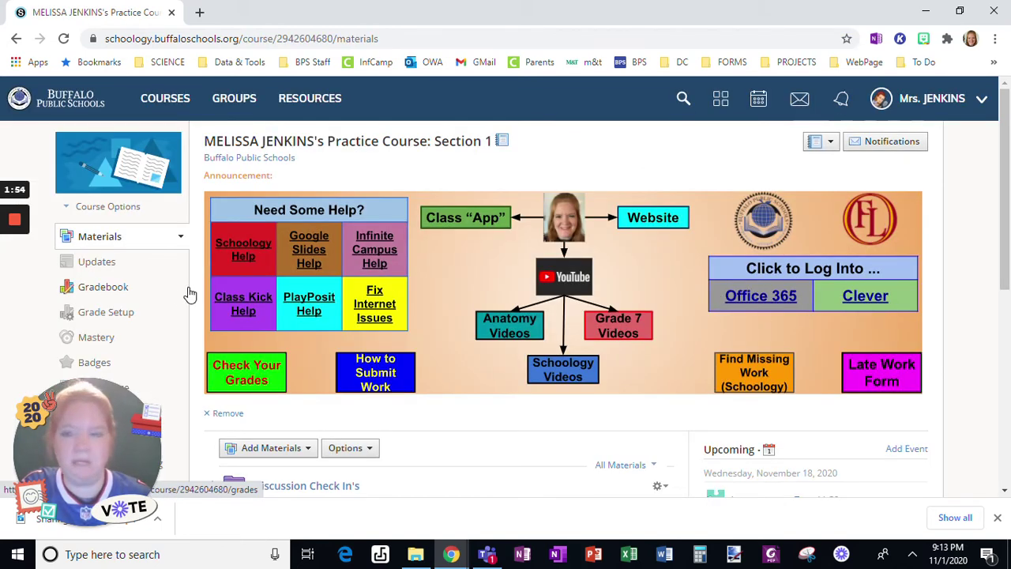
{"action": "left_click", "coordinate": [122, 312]}
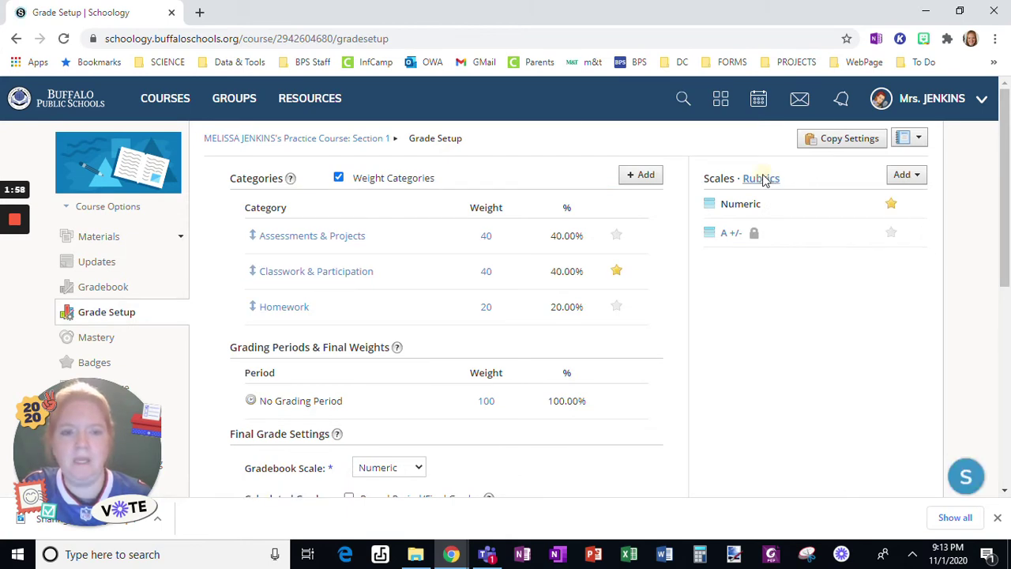
Show the course's rubrics and start a new rubric.
{"action": "left_click", "coordinate": [761, 178]}
{"action": "left_click", "coordinate": [914, 174]}
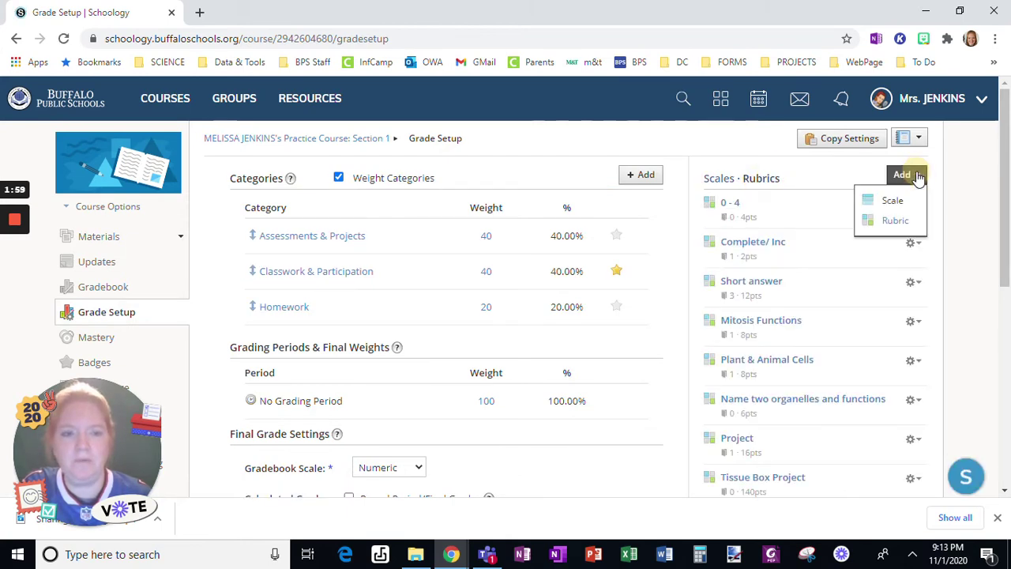
{"action": "left_click", "coordinate": [895, 221]}
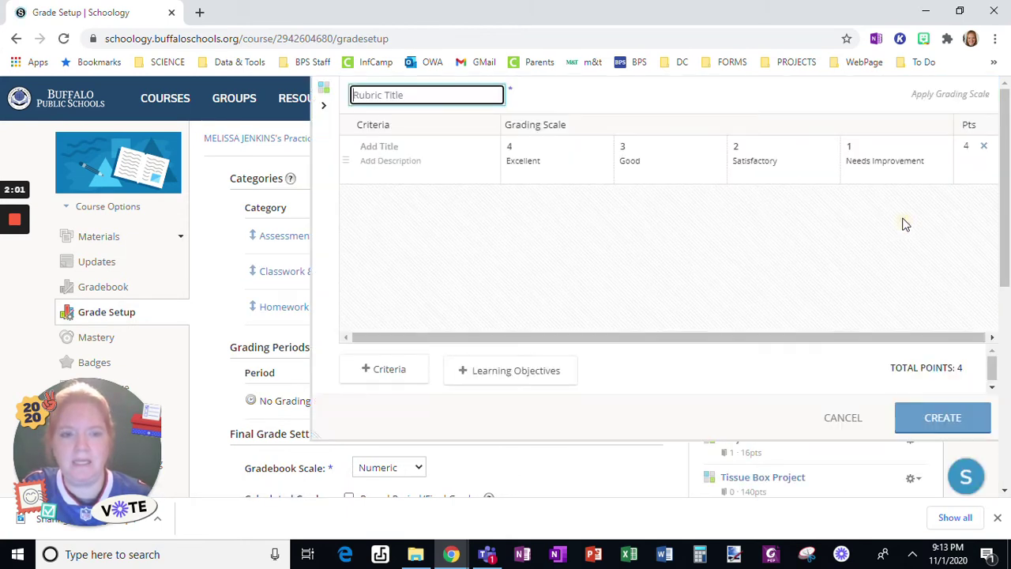
Add the personal custom objective MS-LS1-3 from 7th Grade Science, "Topic Two - Human Body Systems", to the rubric as a criterion.
{"action": "left_click", "coordinate": [497, 373]}
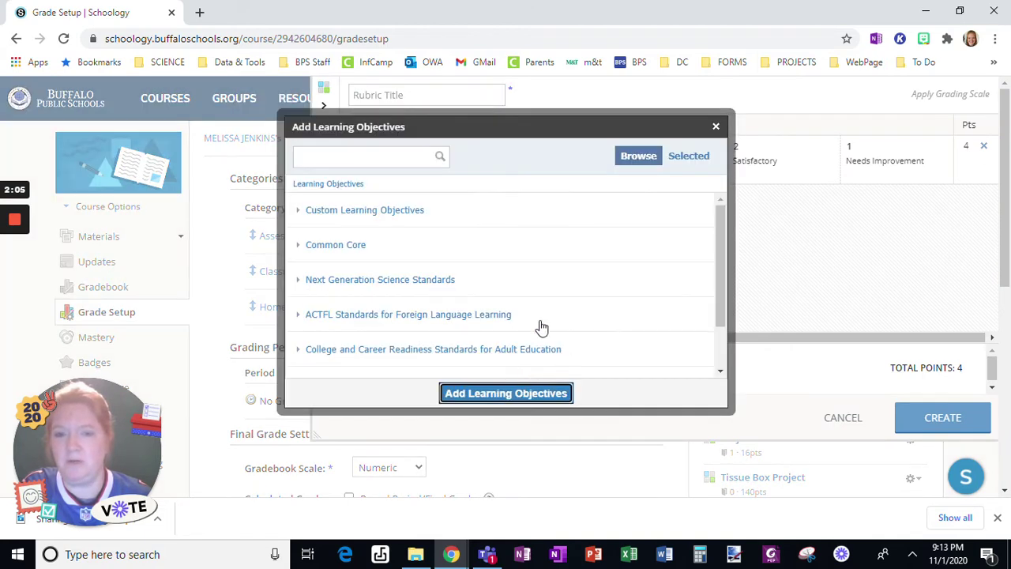
{"action": "left_click", "coordinate": [402, 218]}
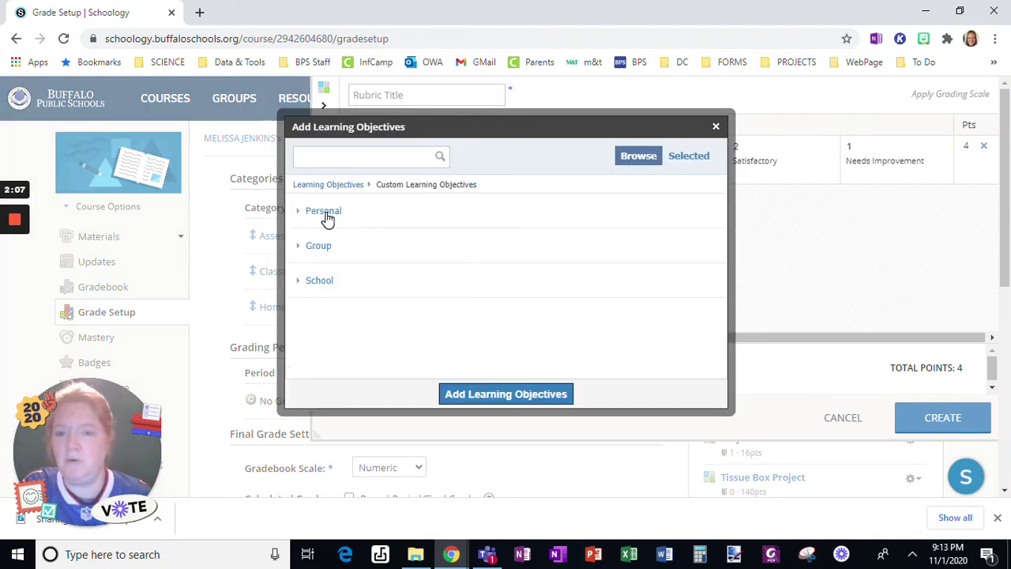
{"action": "left_click", "coordinate": [326, 211]}
{"action": "left_click", "coordinate": [343, 246]}
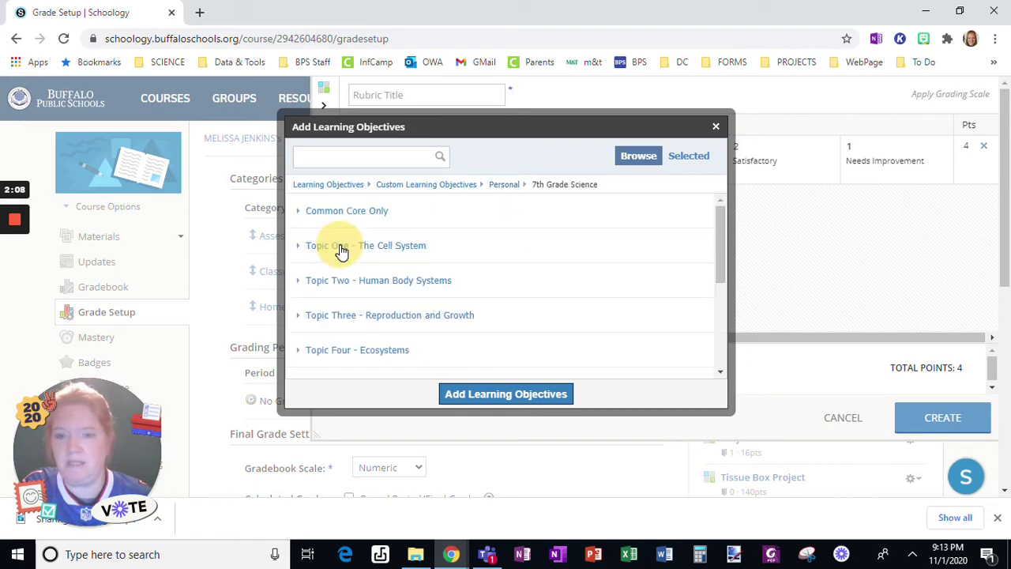
{"action": "left_click", "coordinate": [389, 284]}
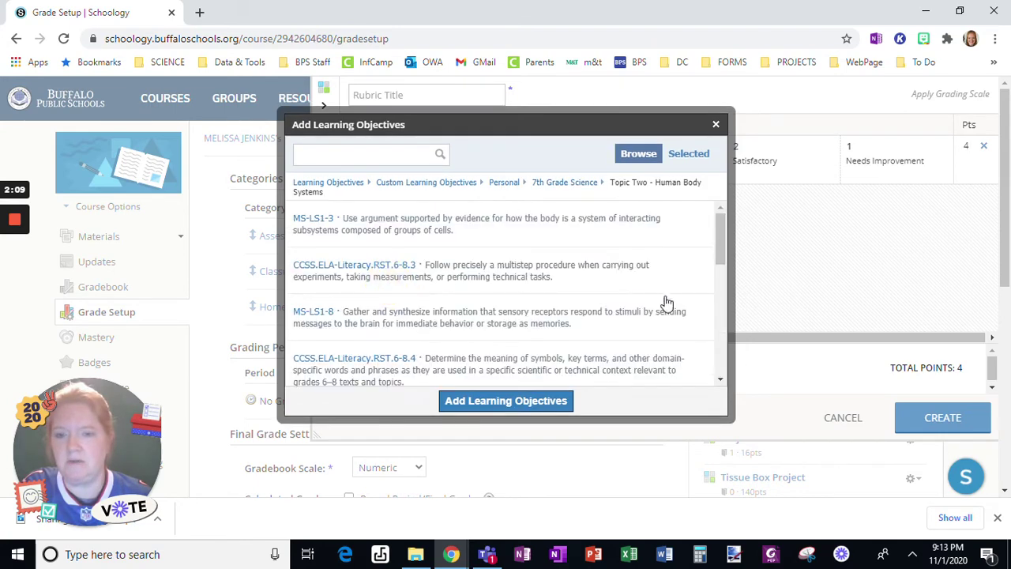
{"action": "left_click", "coordinate": [512, 229]}
{"action": "left_click", "coordinate": [506, 402]}
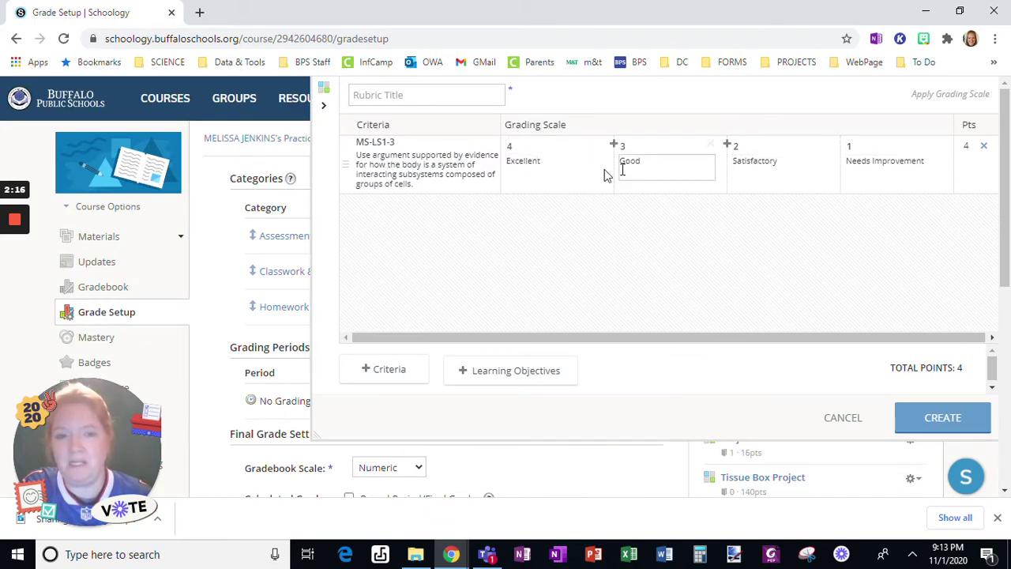
Add the Topic Two objectives MS-LS1-8, MS-ETS1-4 and CCSS.ELA-Literacy.RST.6-8.4 to the rubric as further criteria.
{"action": "left_click", "coordinate": [511, 373]}
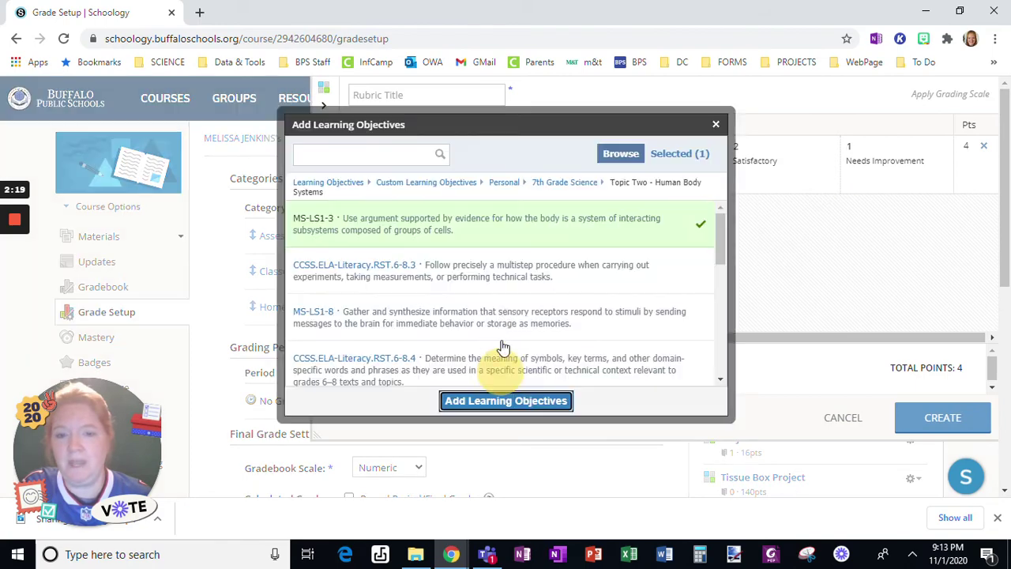
{"action": "left_click", "coordinate": [545, 330]}
{"action": "scroll", "coordinate": [557, 336], "scroll_direction": "down", "scroll_amount": 1}
{"action": "scroll", "coordinate": [561, 335], "scroll_direction": "down", "scroll_amount": 1}
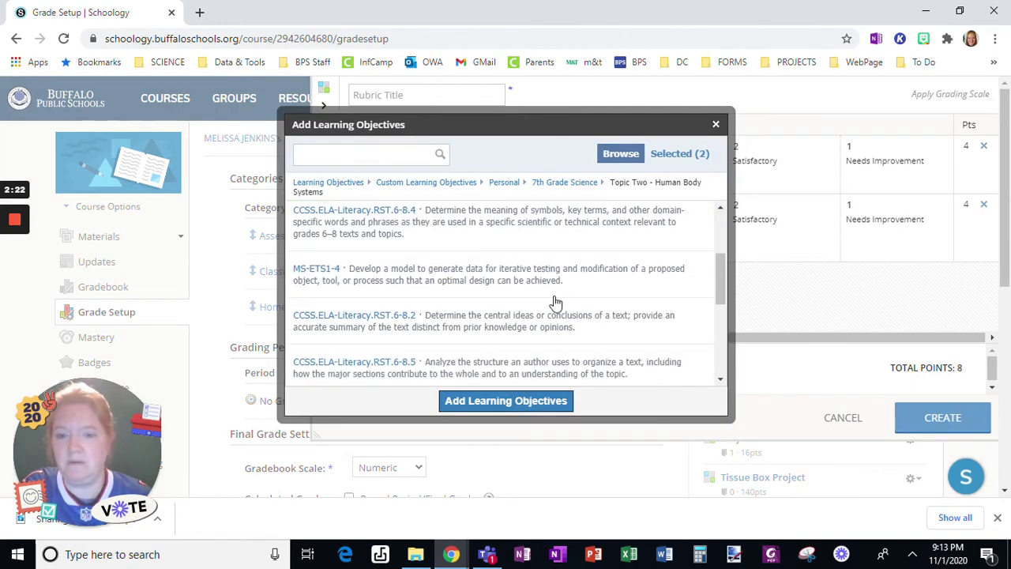
{"action": "left_click", "coordinate": [544, 277]}
{"action": "left_click", "coordinate": [544, 221]}
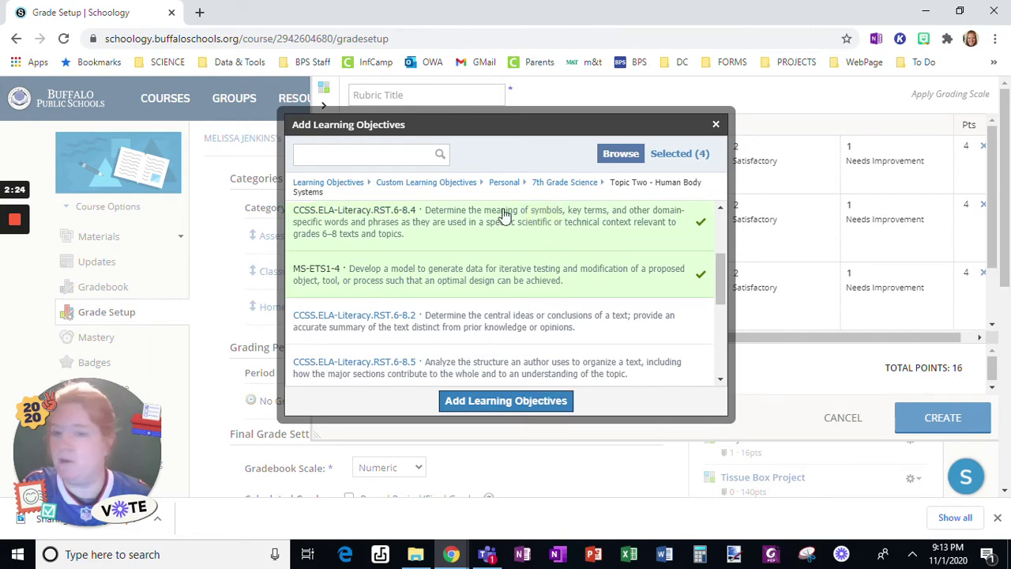
{"action": "left_click", "coordinate": [495, 401]}
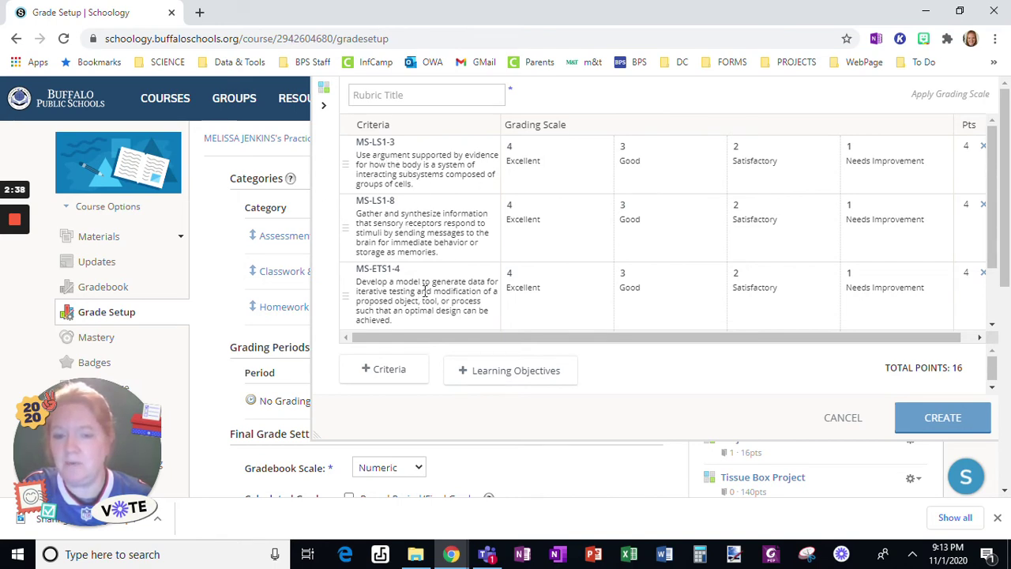
Review the rubric's objective criteria and cancel the new rubric.
{"action": "scroll", "coordinate": [424, 292], "scroll_direction": "down", "scroll_amount": 1}
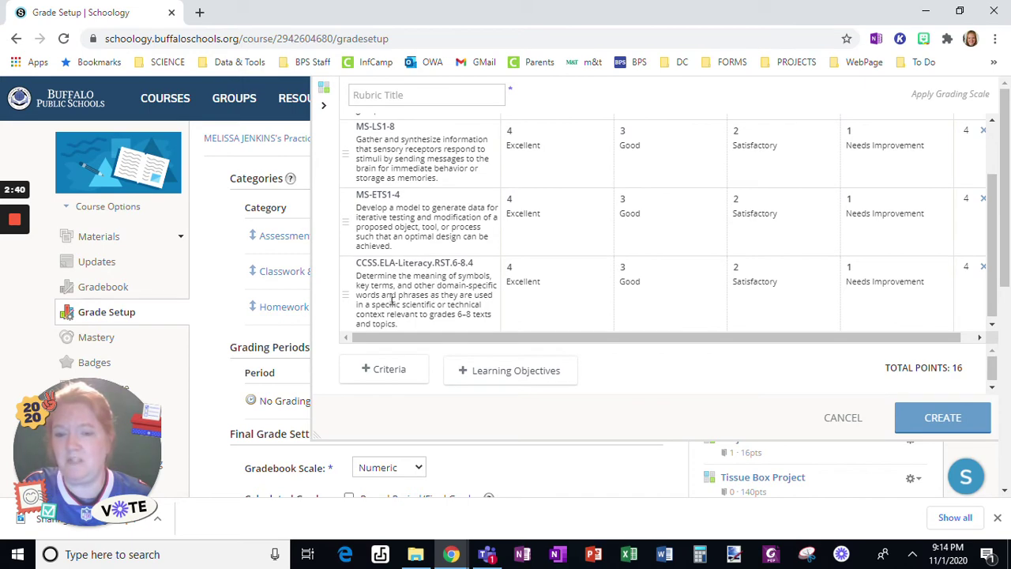
{"action": "scroll", "coordinate": [421, 189], "scroll_direction": "up", "scroll_amount": 2}
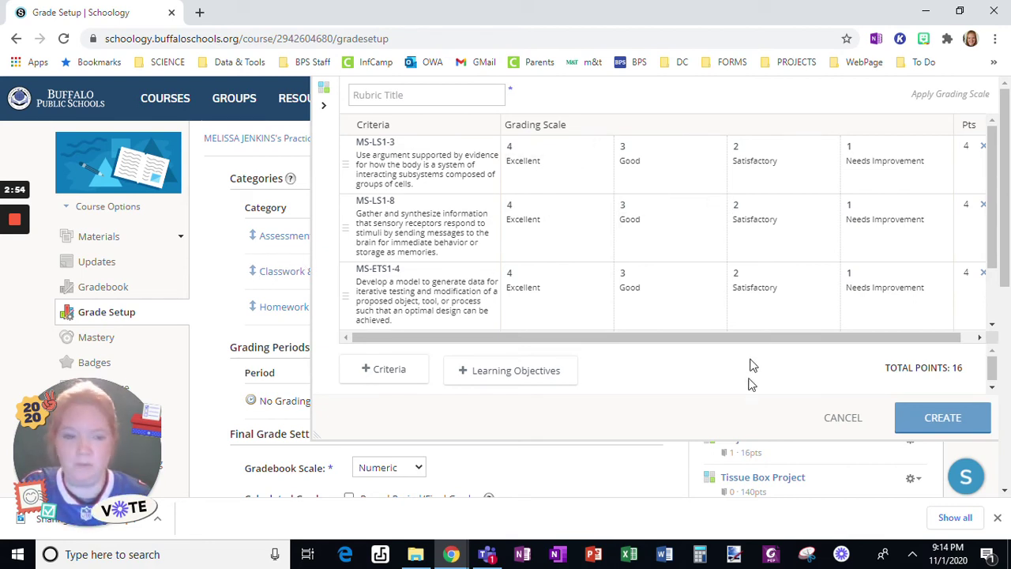
{"action": "left_click", "coordinate": [839, 423]}
Open the Mastery page of the Practice Course.
{"action": "scroll", "coordinate": [153, 276], "scroll_direction": "down", "scroll_amount": 3}
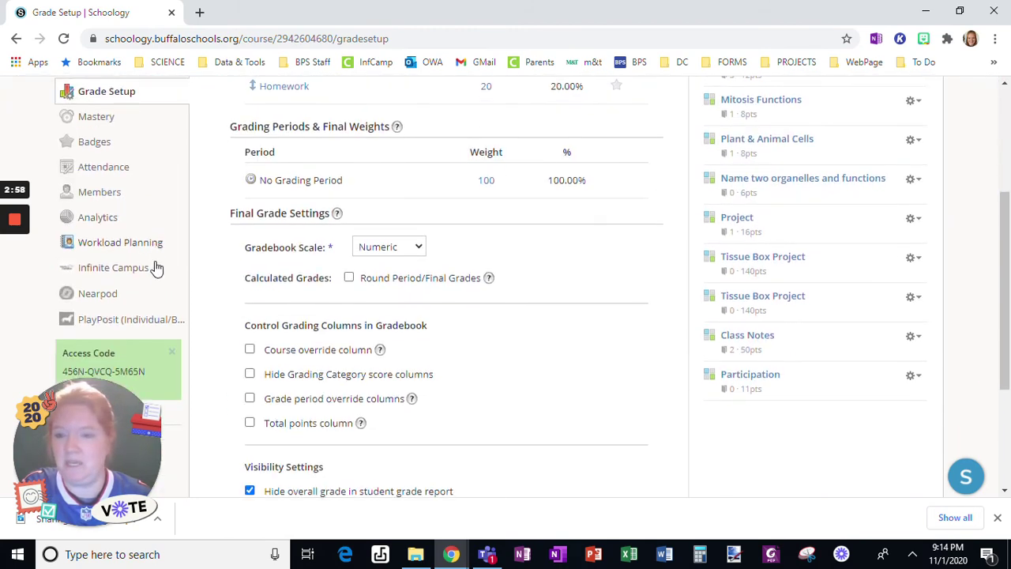
{"action": "left_click", "coordinate": [96, 115]}
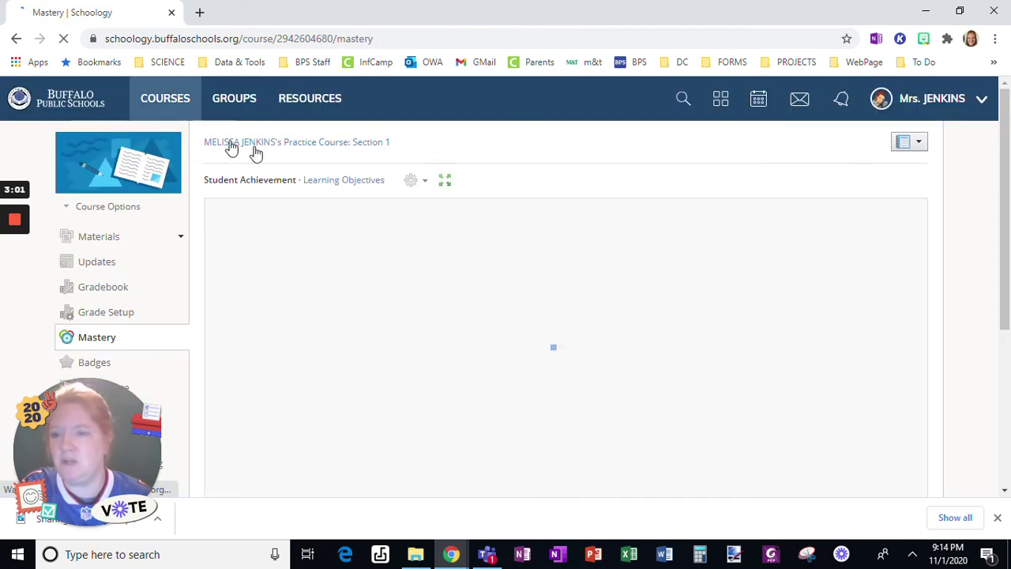